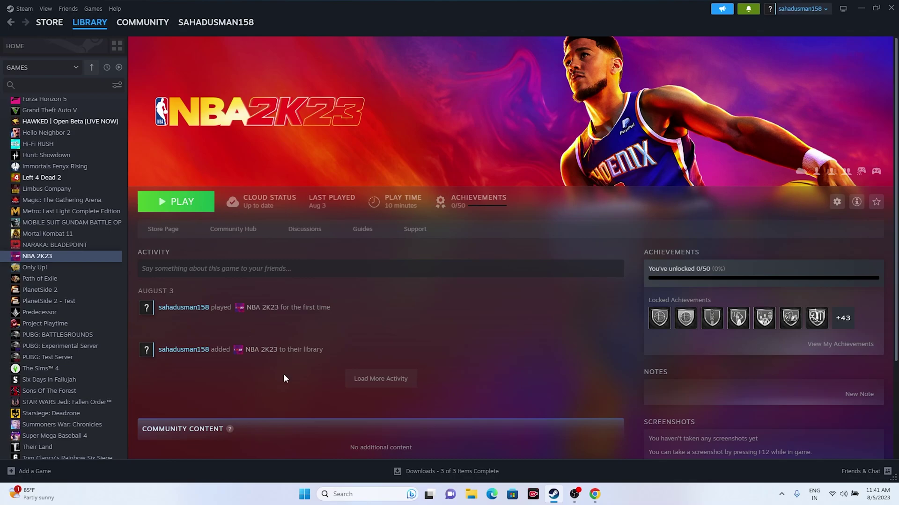
Check the Start menu power options and dismiss them without restarting.
{"action": "left_click", "coordinate": [303, 495]}
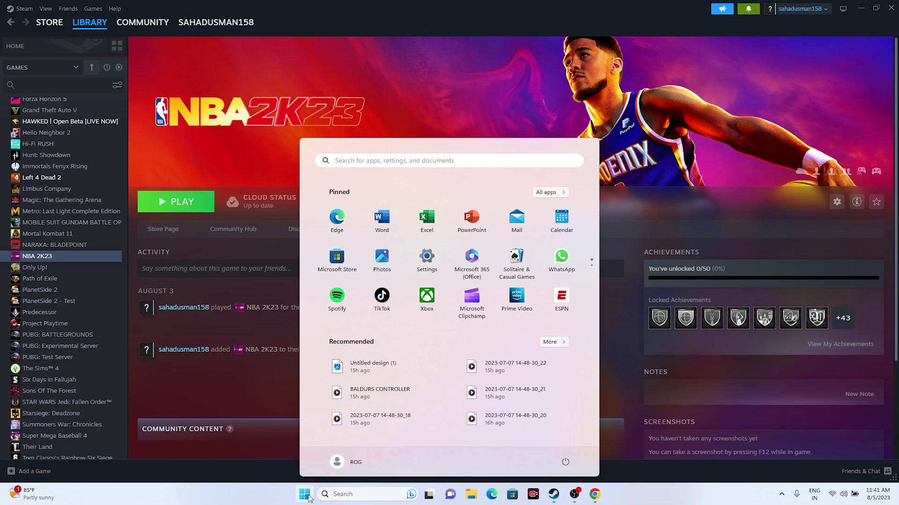
{"action": "left_click", "coordinate": [567, 463]}
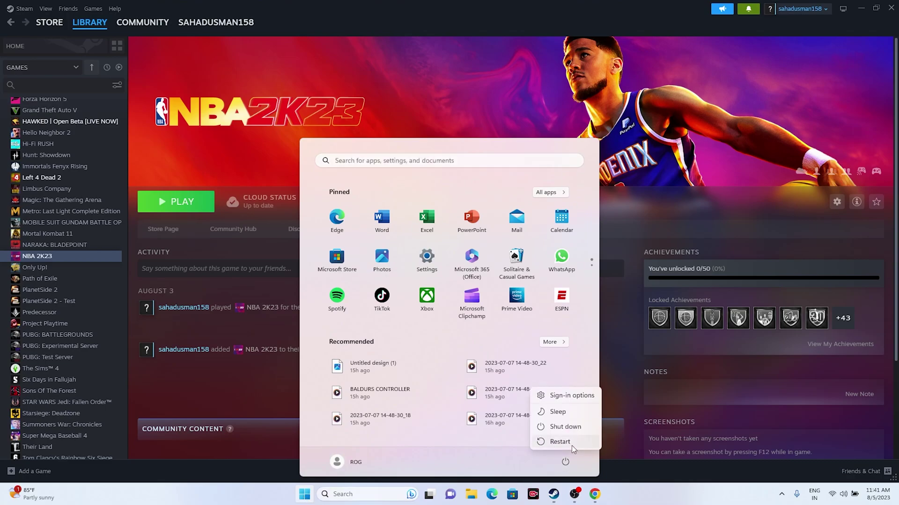
{"action": "left_click", "coordinate": [640, 484]}
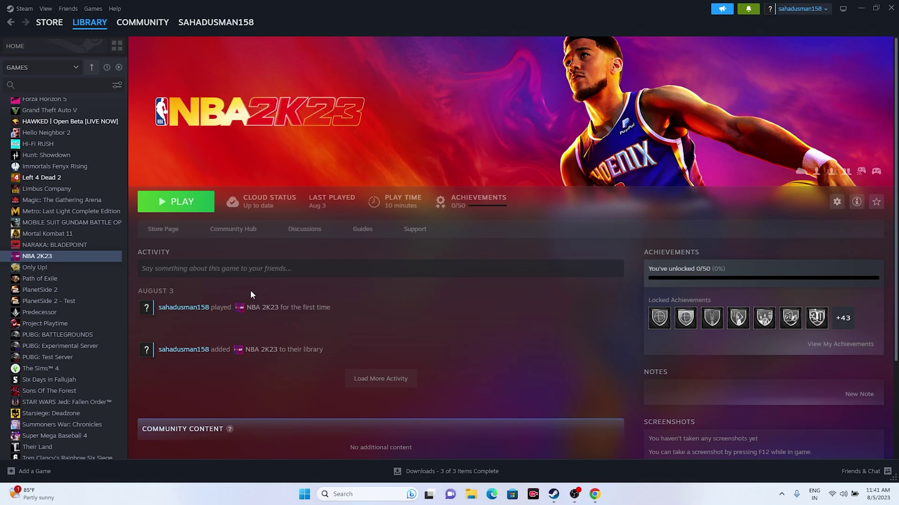
View NBA 2K23's Installed Files properties in Steam, then close them.
{"action": "right_click", "coordinate": [47, 260]}
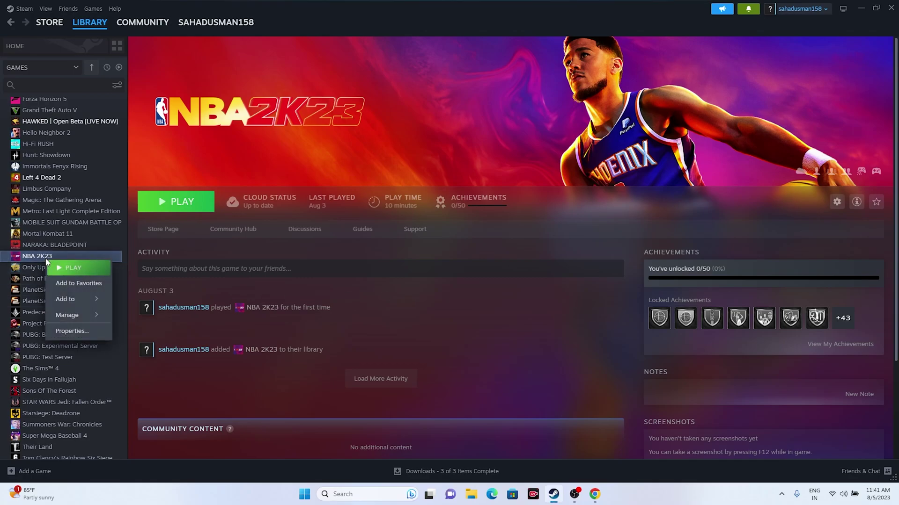
{"action": "left_click", "coordinate": [66, 331]}
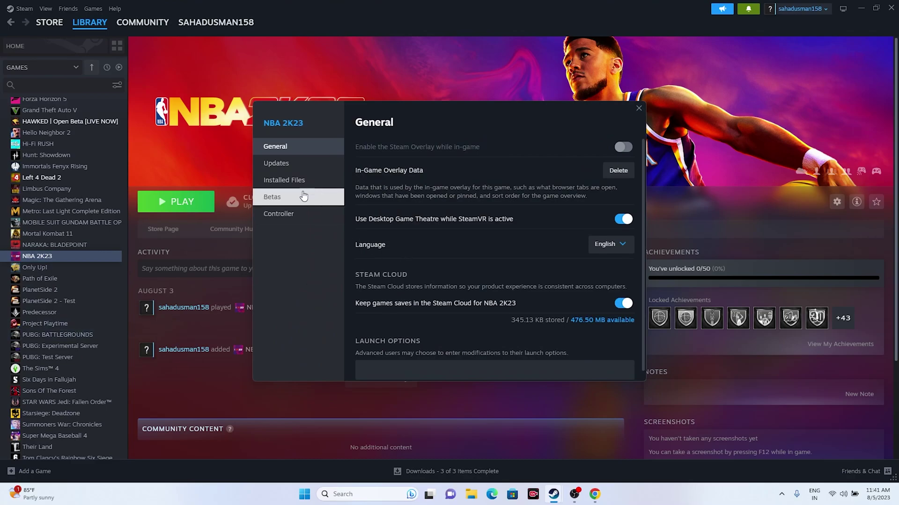
{"action": "left_click", "coordinate": [296, 181]}
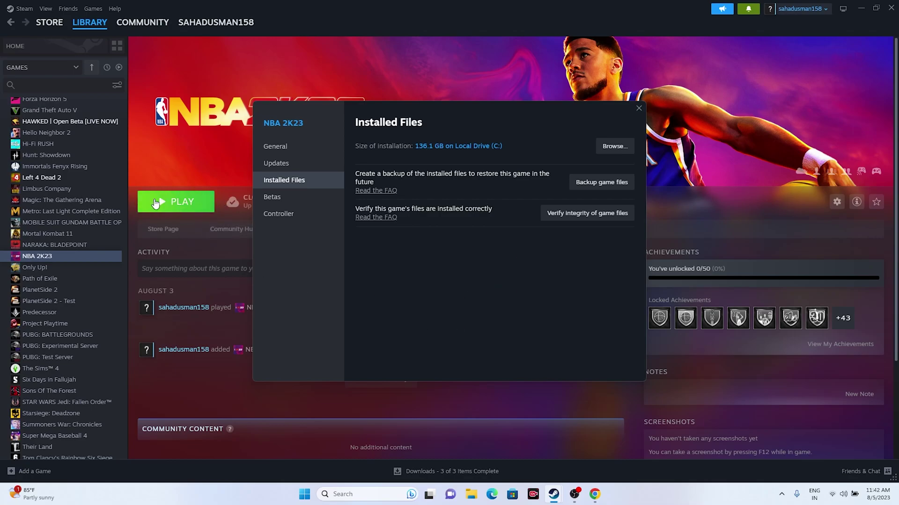
{"action": "left_click", "coordinate": [639, 109]}
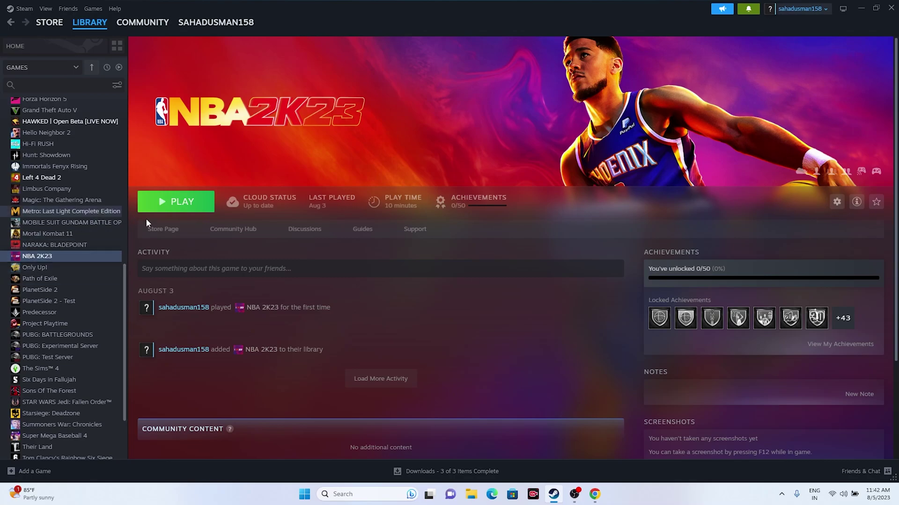
Reopen NBA 2K23's Installed Files properties and browse to its local install folder.
{"action": "right_click", "coordinate": [52, 264]}
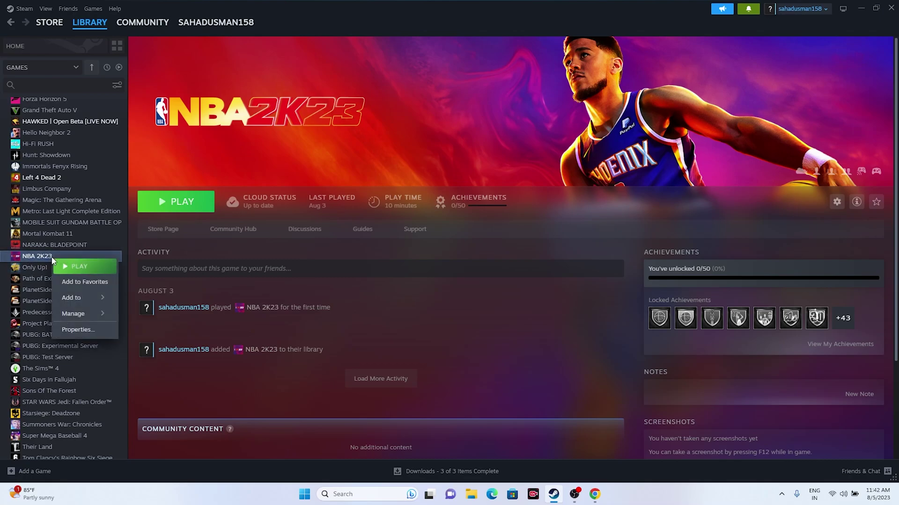
{"action": "left_click", "coordinate": [71, 329]}
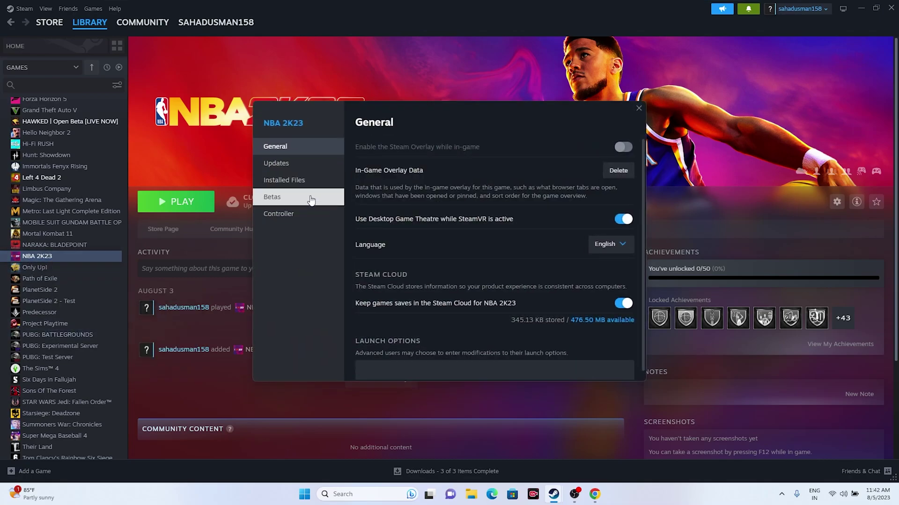
{"action": "left_click", "coordinate": [305, 182]}
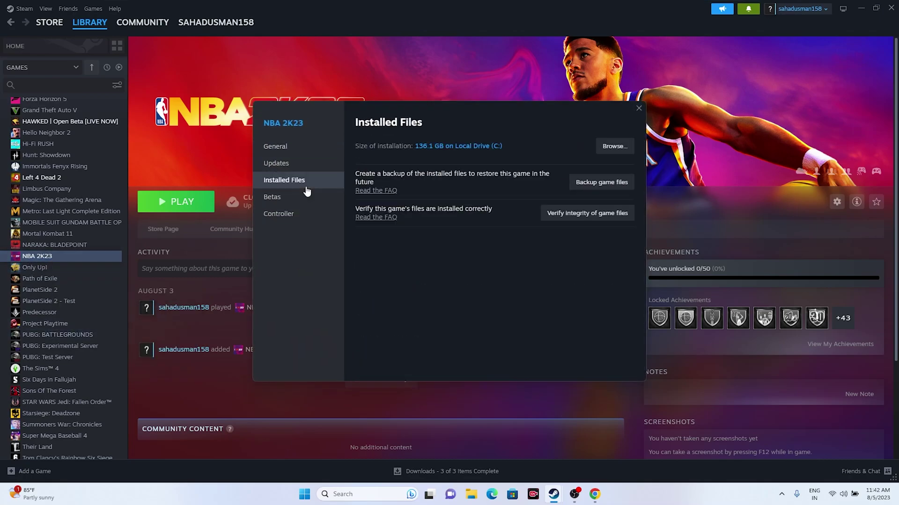
{"action": "left_click", "coordinate": [623, 149]}
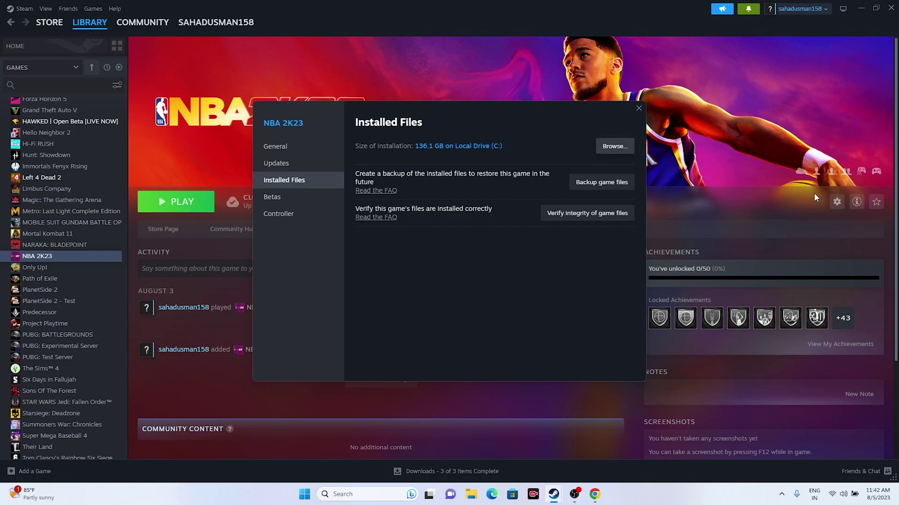
Minimize Steam, maximize the NBA 2K23 folder window and select NBA2K23.exe.
{"action": "left_click", "coordinate": [861, 8]}
{"action": "left_click", "coordinate": [706, 78]}
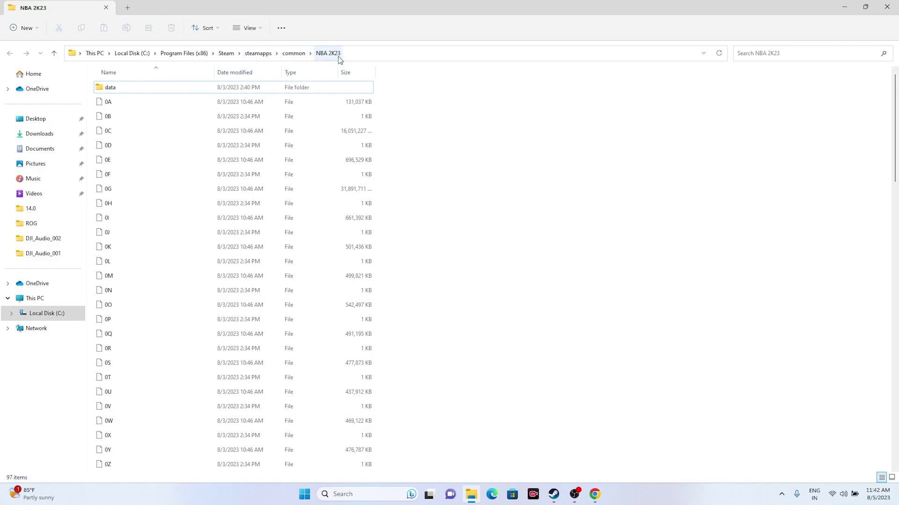
{"action": "scroll", "coordinate": [281, 249], "scroll_direction": "down", "scroll_amount": 2}
{"action": "scroll", "coordinate": [281, 249], "scroll_direction": "down", "scroll_amount": 20}
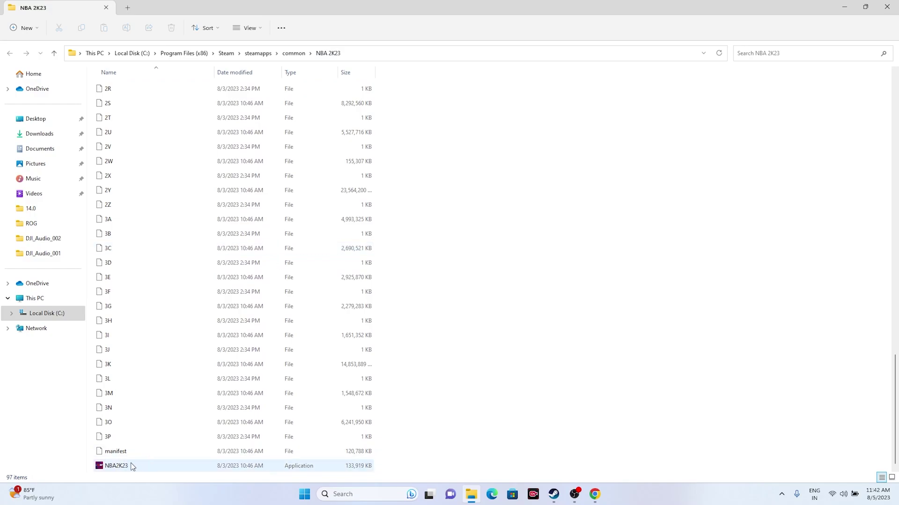
{"action": "left_click", "coordinate": [143, 468]}
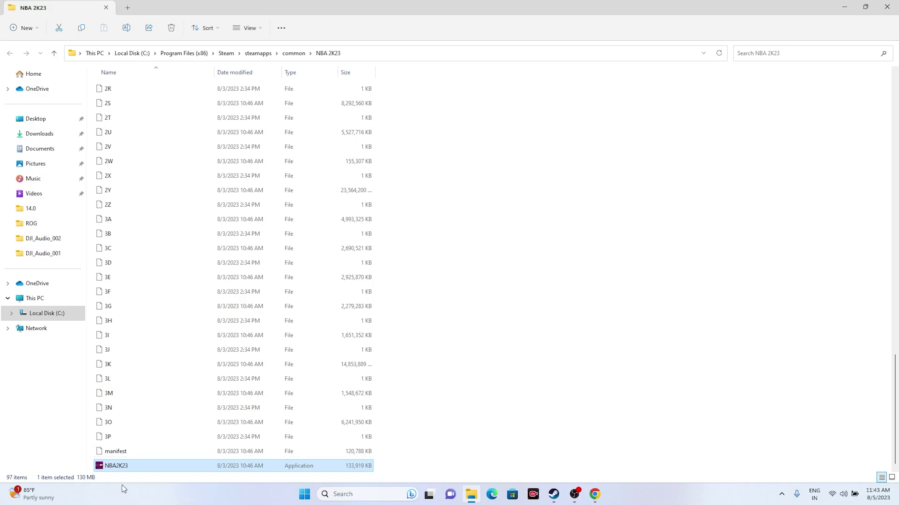
Enable 'Run this program as an administrator' in NBA2K23's Compatibility properties and confirm.
{"action": "right_click", "coordinate": [159, 470]}
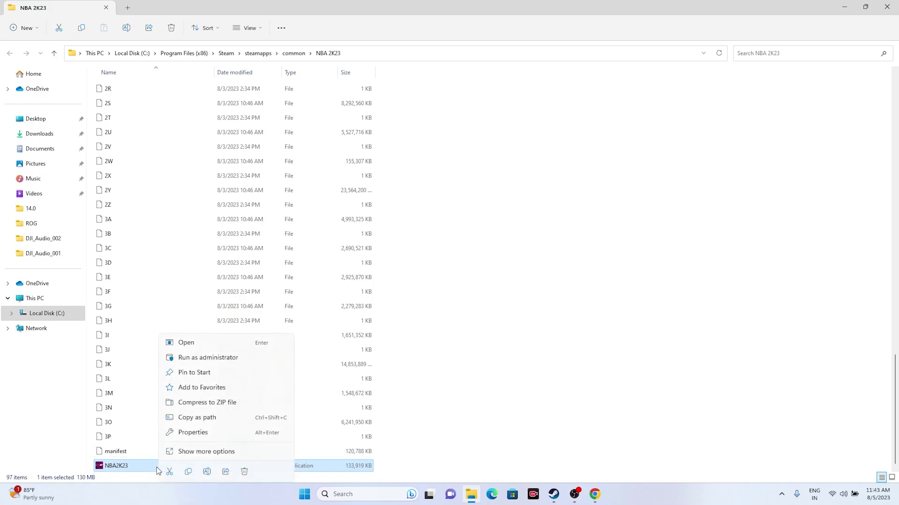
{"action": "left_click", "coordinate": [226, 457]}
{"action": "left_click", "coordinate": [252, 451]}
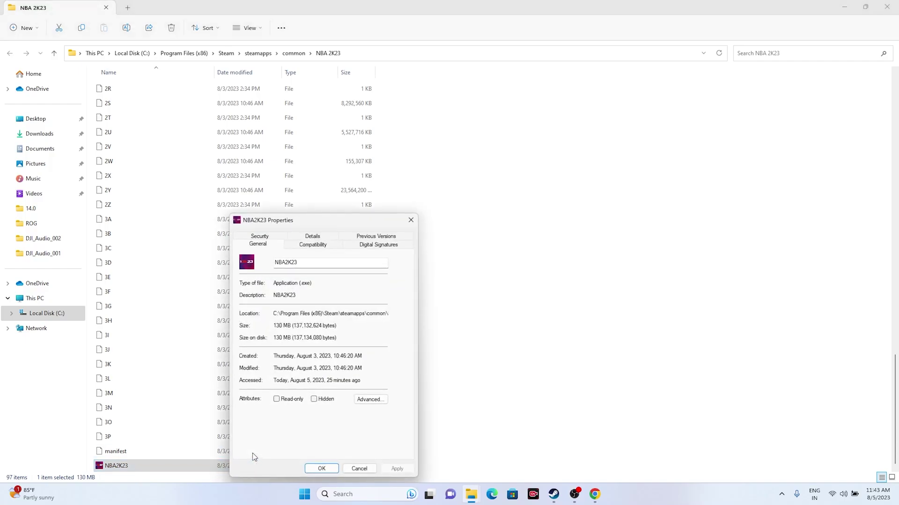
{"action": "left_click", "coordinate": [315, 247]}
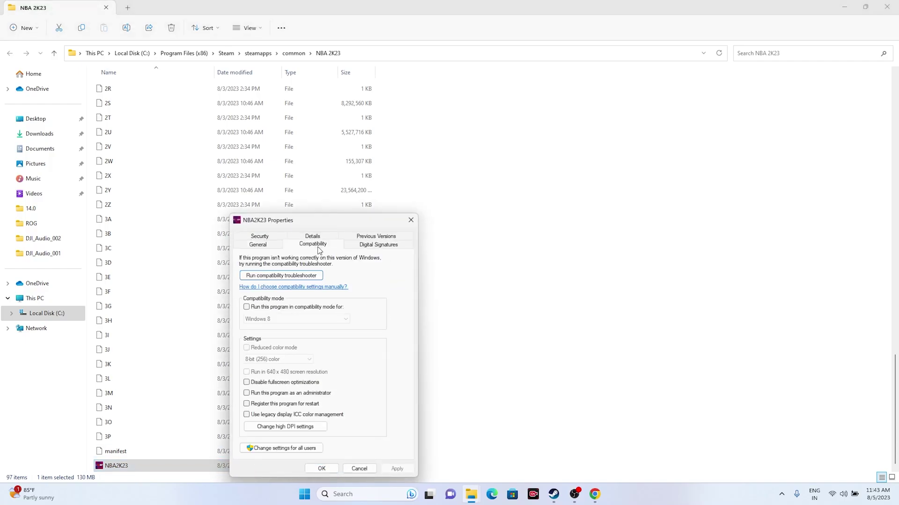
{"action": "left_click", "coordinate": [247, 394]}
{"action": "left_click", "coordinate": [397, 469]}
{"action": "left_click", "coordinate": [321, 468]}
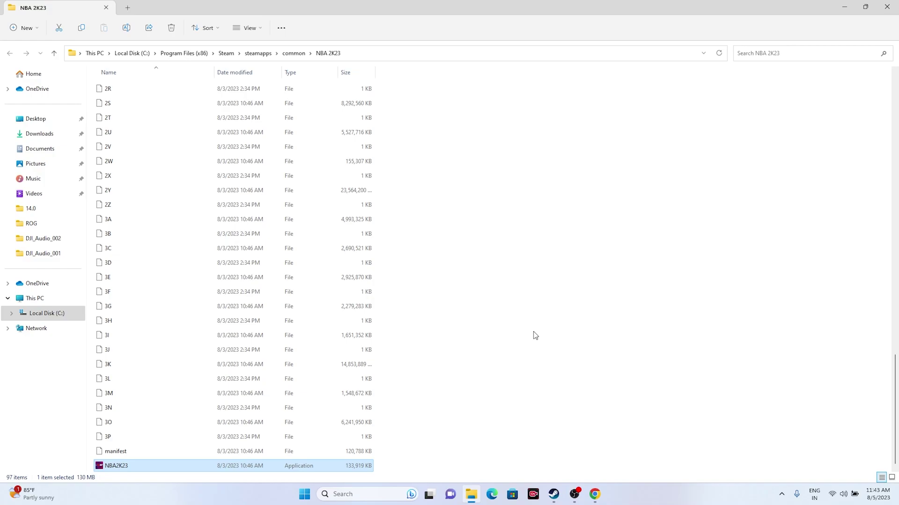
Turn on compatibility mode for NBA2K23 with Windows 7 and apply it.
{"action": "right_click", "coordinate": [203, 465]}
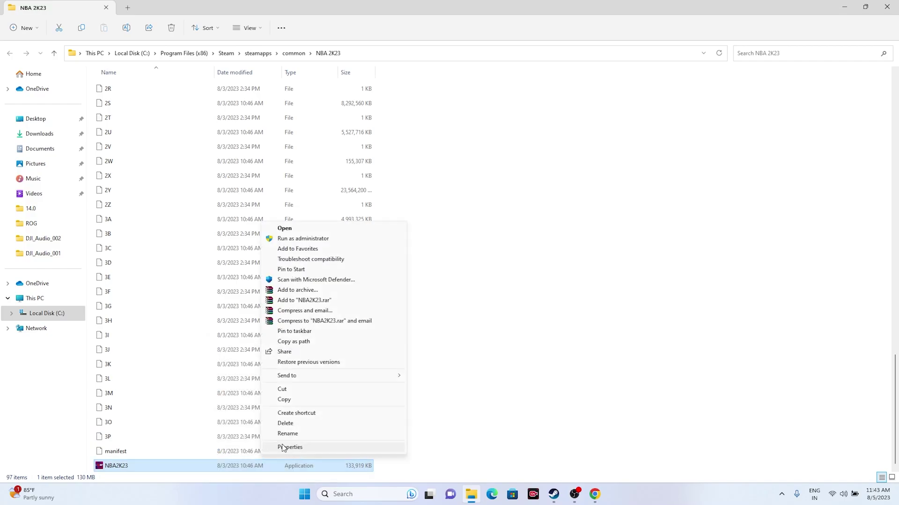
{"action": "left_click", "coordinate": [287, 448]}
{"action": "left_click", "coordinate": [354, 247]}
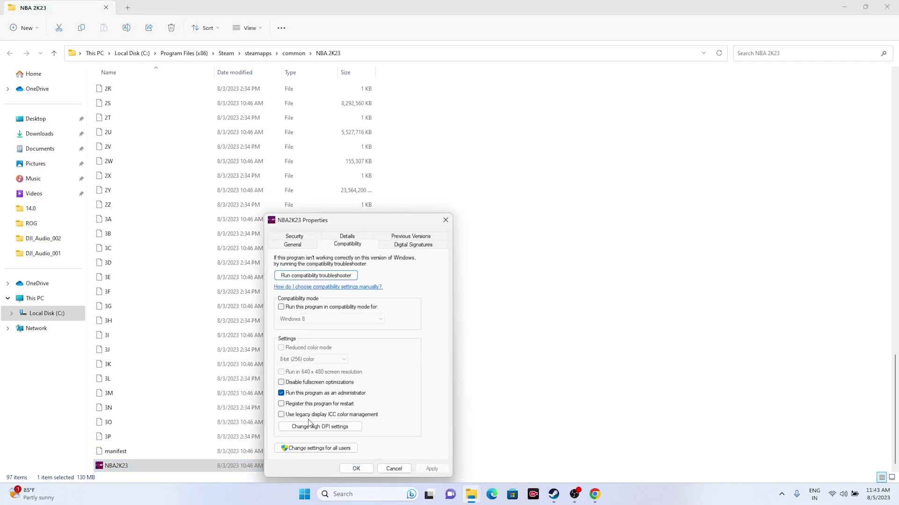
{"action": "left_click", "coordinate": [282, 308]}
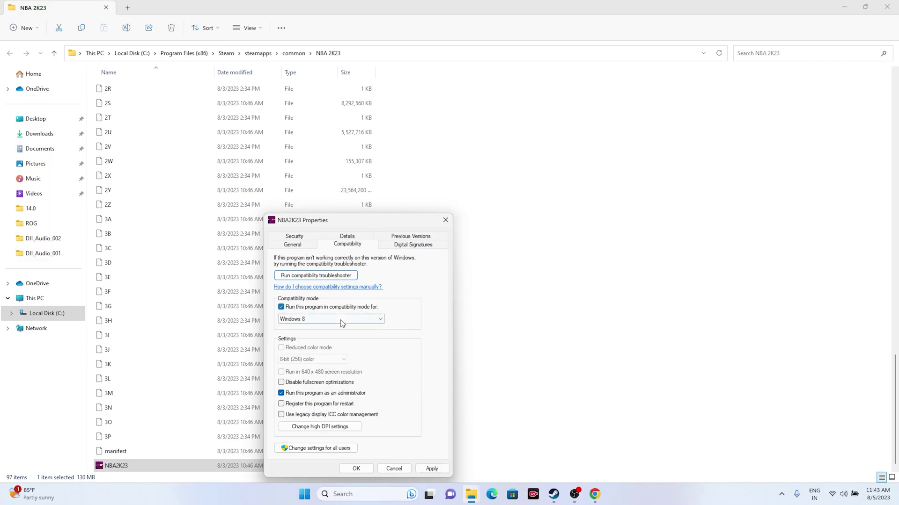
{"action": "left_click", "coordinate": [378, 318]}
{"action": "left_click", "coordinate": [310, 350]}
{"action": "left_click", "coordinate": [431, 468]}
Change the compatibility mode to Windows 8 and close the properties window.
{"action": "left_click", "coordinate": [311, 321]}
{"action": "left_click", "coordinate": [310, 352]}
{"action": "left_click", "coordinate": [326, 322]}
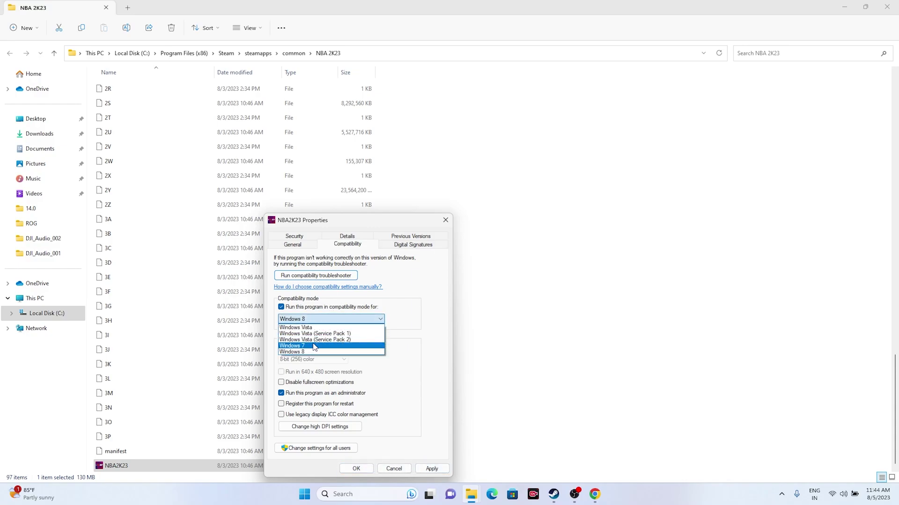
{"action": "left_click", "coordinate": [317, 324]}
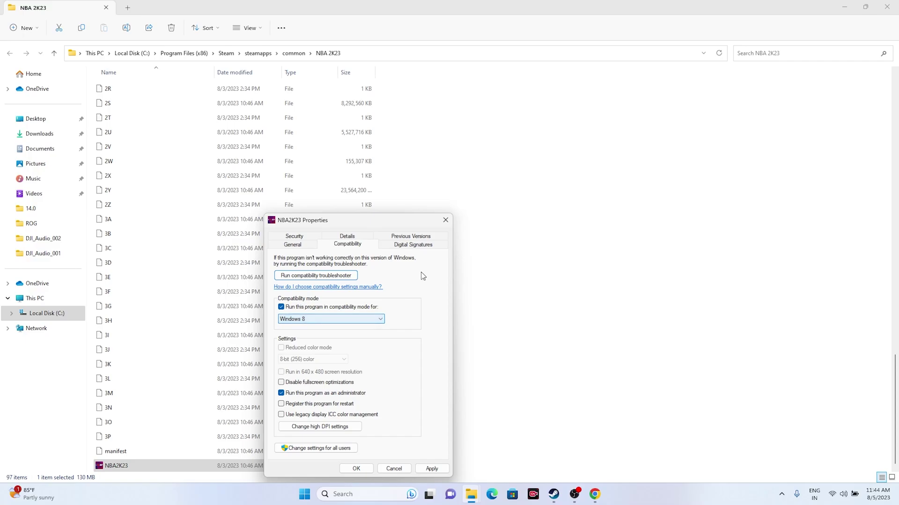
{"action": "left_click", "coordinate": [445, 221]}
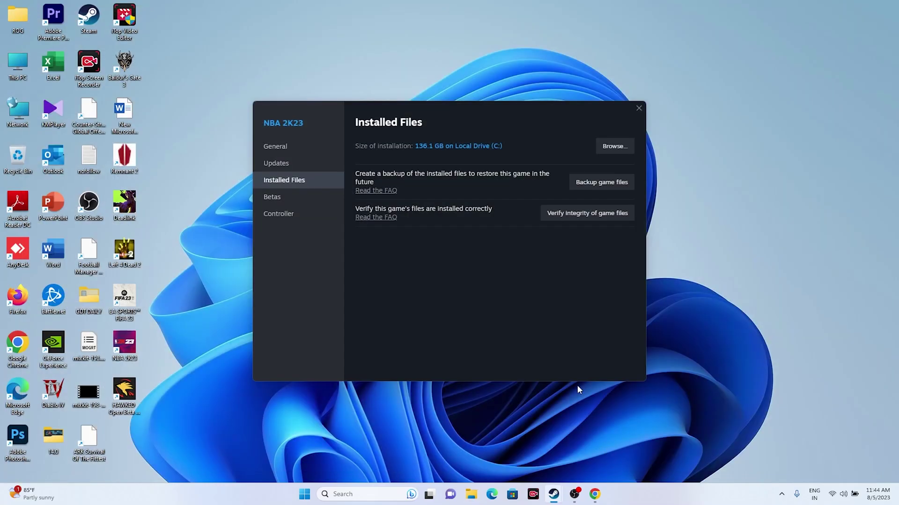
Close Steam's Installed Files settings, restore the library, then minimize Steam to the desktop.
{"action": "left_click", "coordinate": [638, 108]}
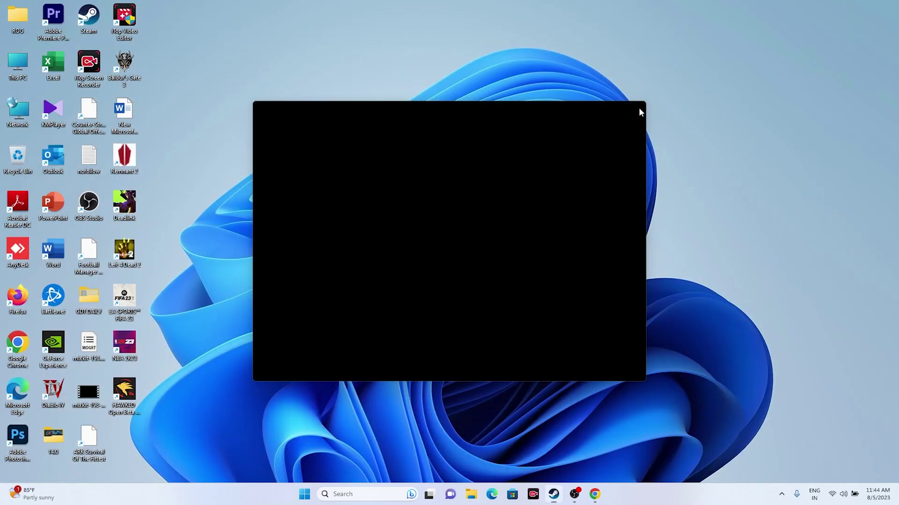
{"action": "left_click", "coordinate": [554, 492]}
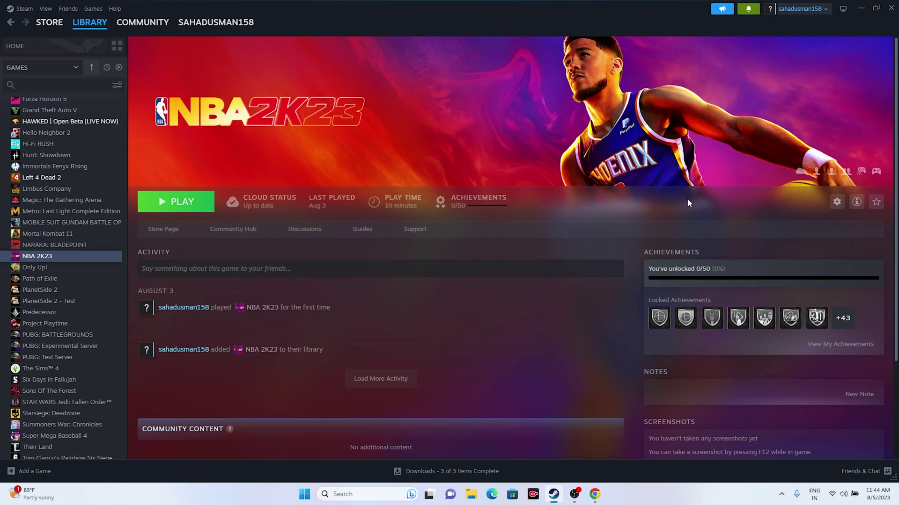
{"action": "left_click", "coordinate": [860, 8]}
{"action": "left_click", "coordinate": [367, 493]}
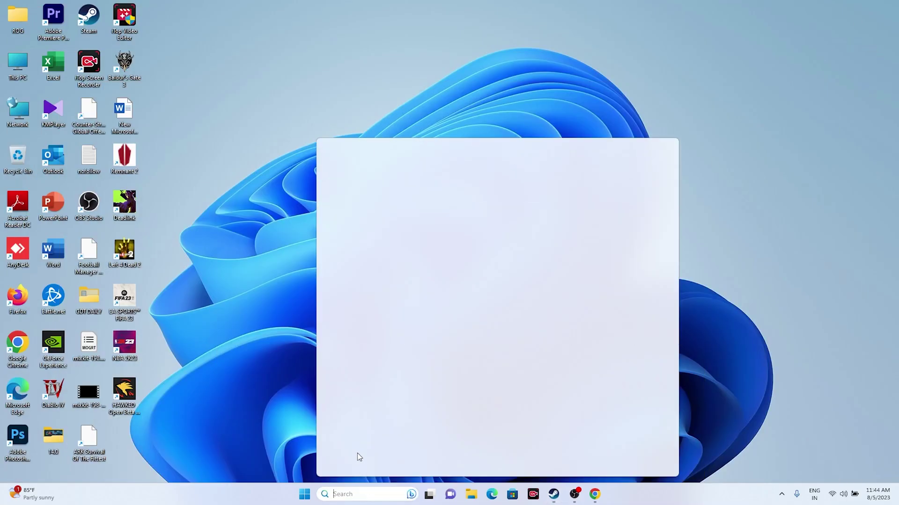
{"action": "left_click", "coordinate": [365, 218]}
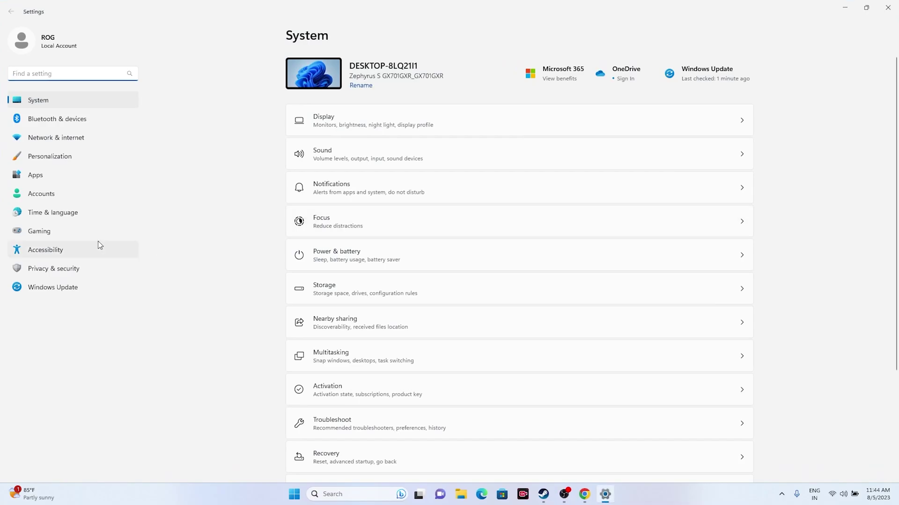
{"action": "left_click", "coordinate": [58, 215]}
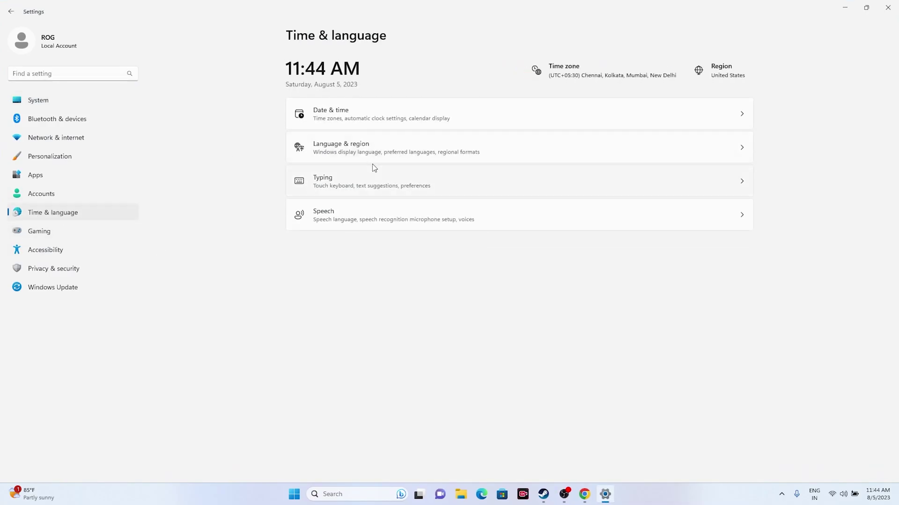
{"action": "left_click", "coordinate": [359, 147]}
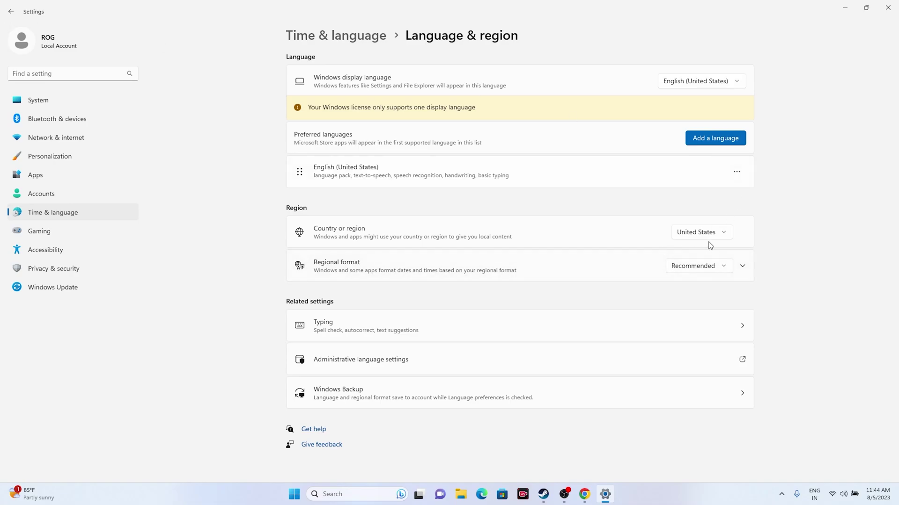
{"action": "left_click", "coordinate": [725, 234]}
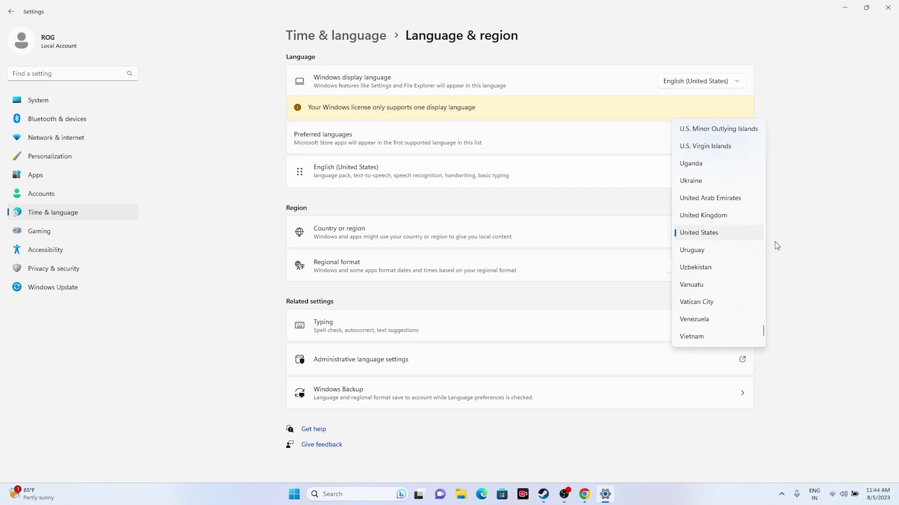
{"action": "left_click", "coordinate": [801, 248]}
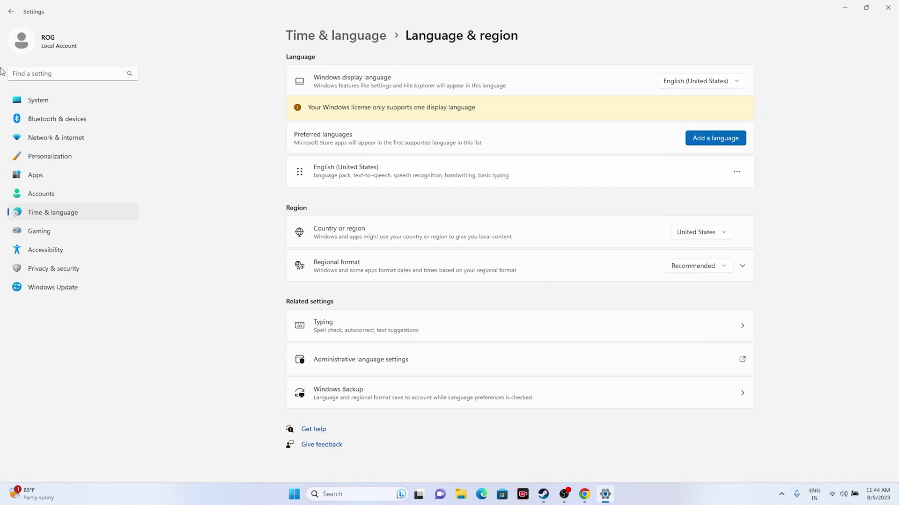
{"action": "left_click", "coordinate": [10, 10]}
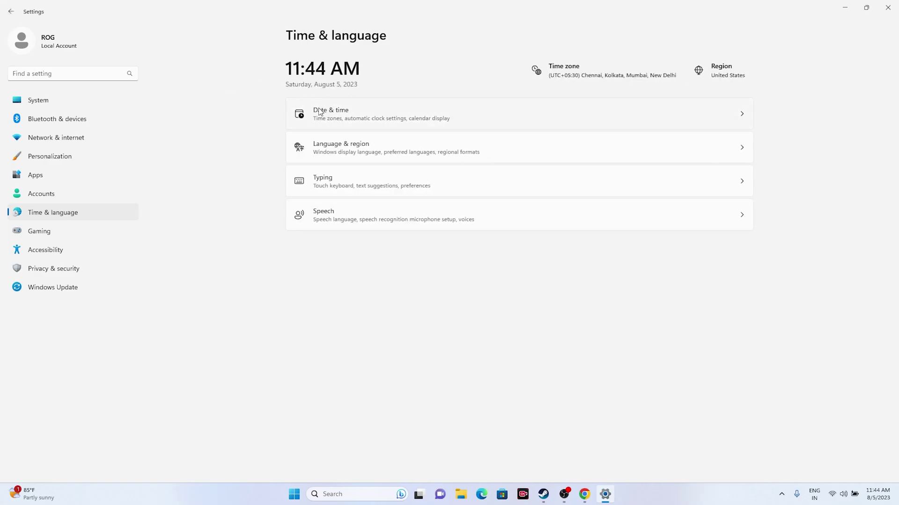
{"action": "left_click", "coordinate": [341, 112]}
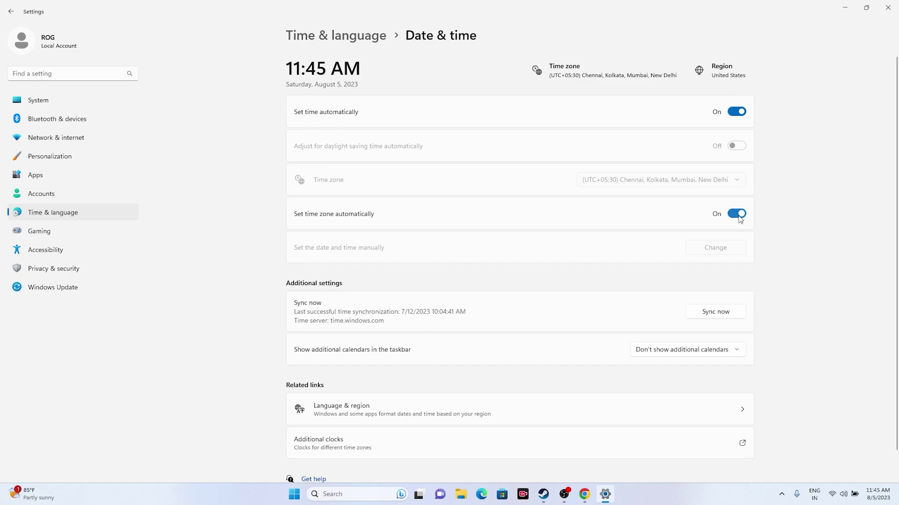
{"action": "left_click", "coordinate": [883, 10]}
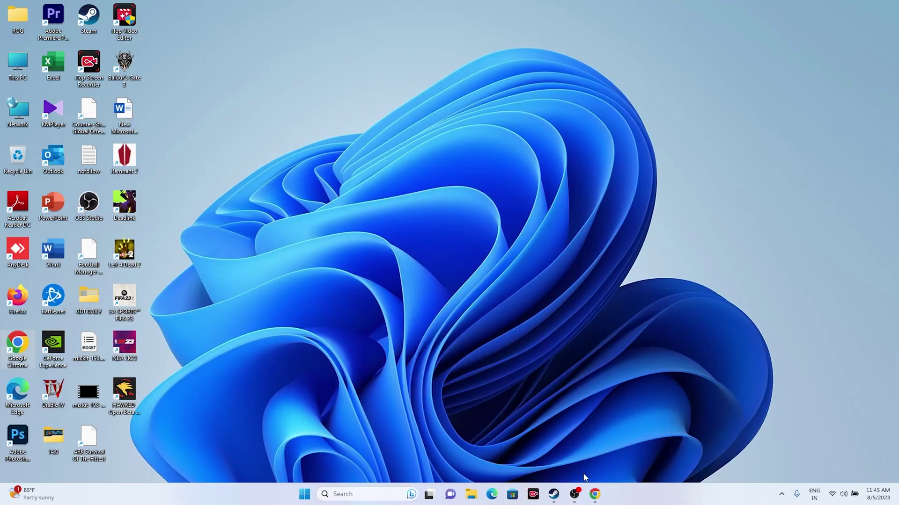
Restore the Steam window from the taskbar to the NBA 2K23 library page.
{"action": "left_click", "coordinate": [550, 494]}
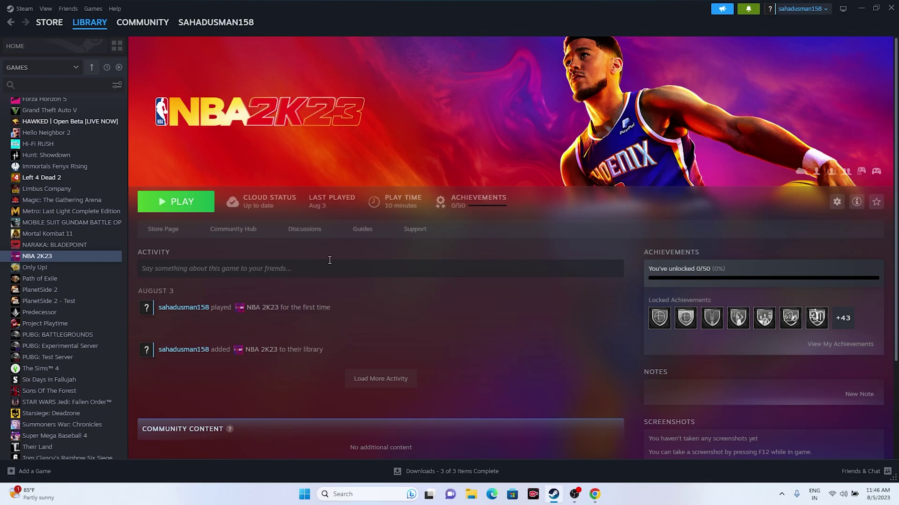
Disable all services with Microsoft services hidden in System Configuration, declining the restart.
{"action": "left_click", "coordinate": [345, 496]}
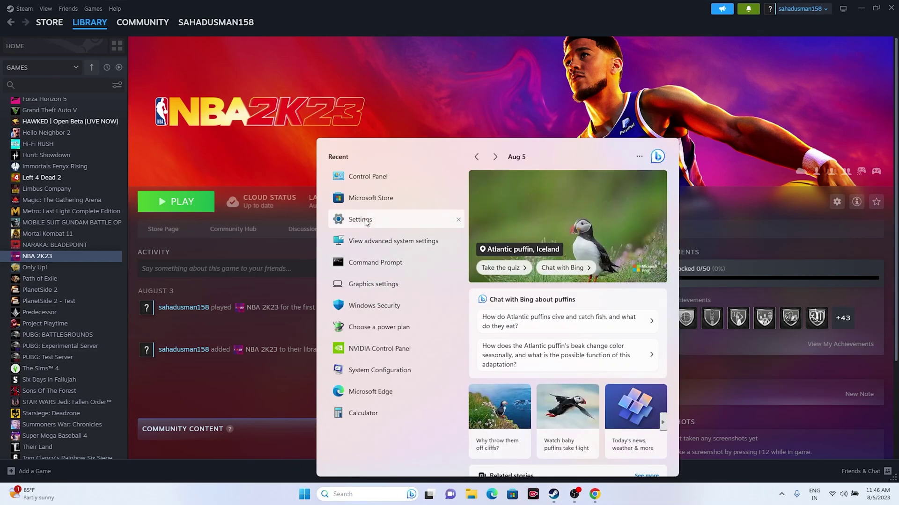
{"action": "left_click", "coordinate": [385, 366]}
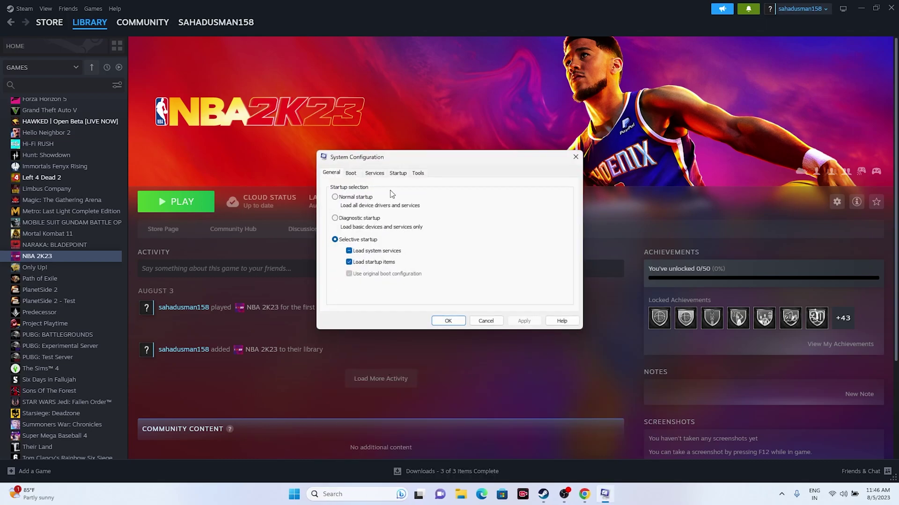
{"action": "left_click", "coordinate": [374, 173]}
{"action": "left_click", "coordinate": [552, 296]}
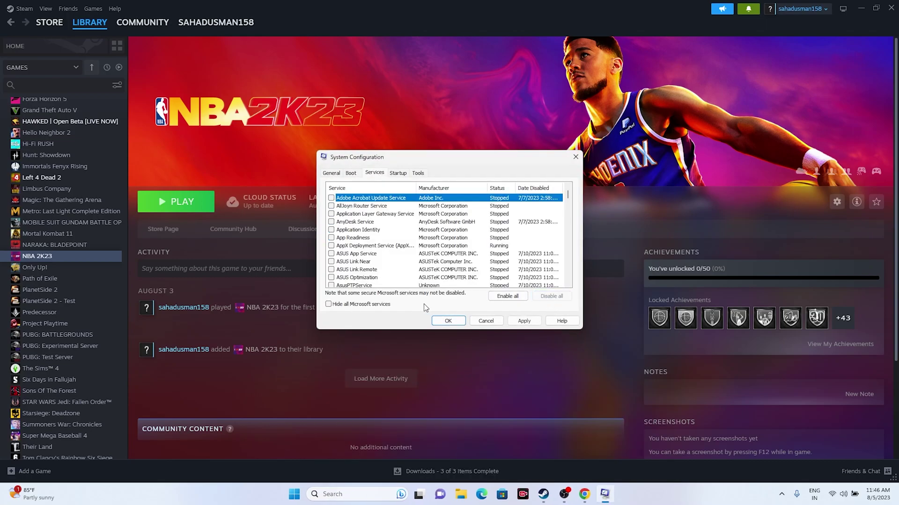
{"action": "left_click", "coordinate": [358, 304]}
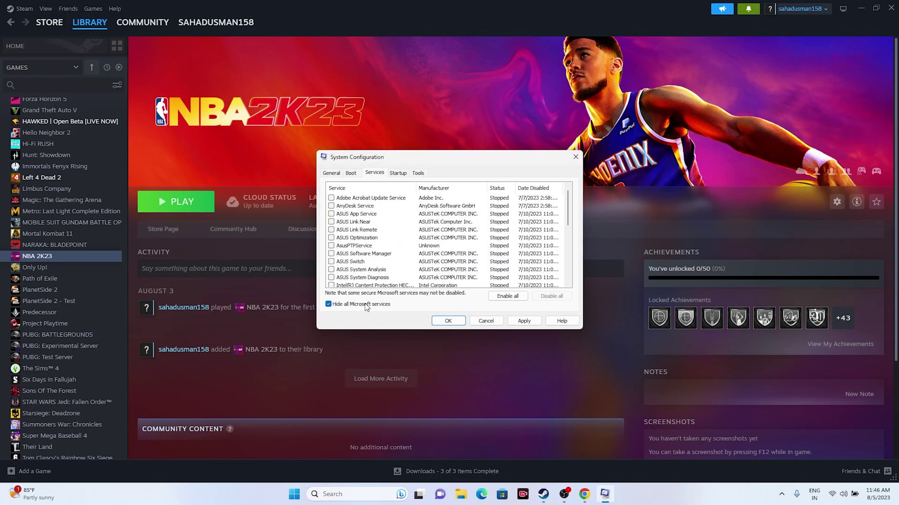
{"action": "left_click", "coordinate": [524, 321]}
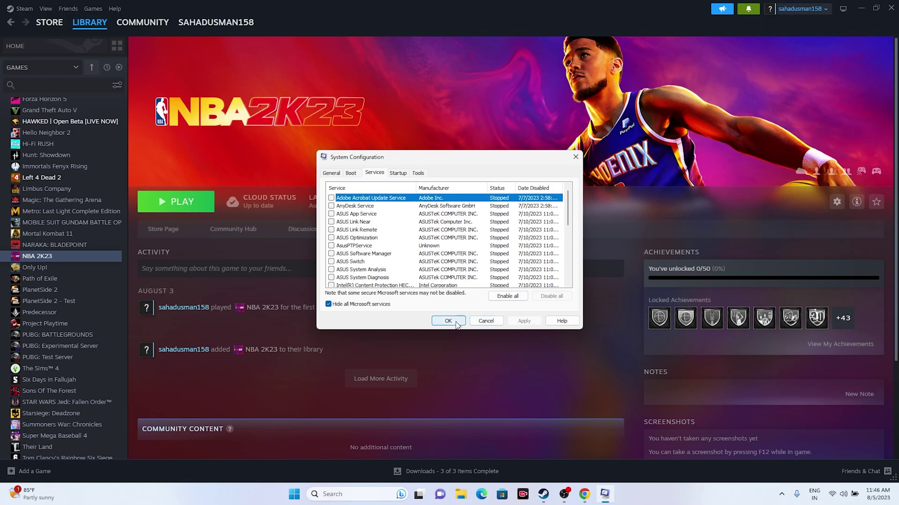
{"action": "left_click", "coordinate": [455, 320]}
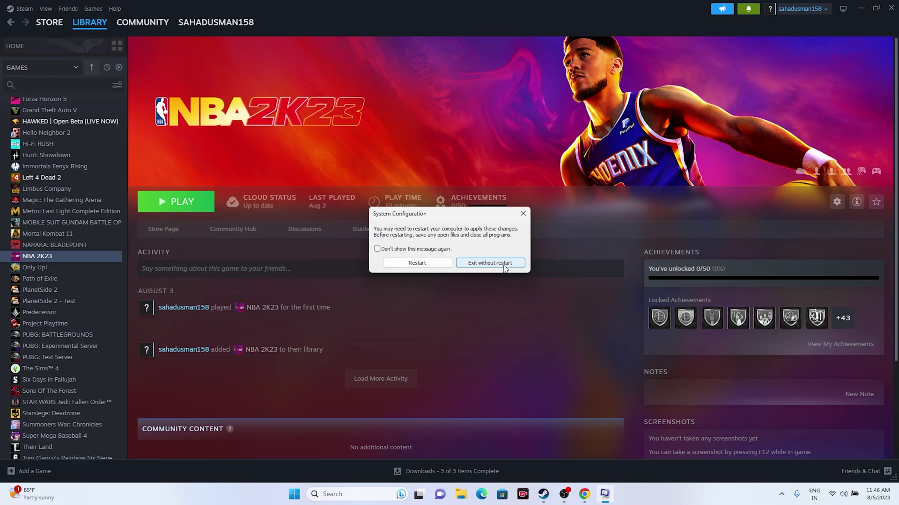
{"action": "left_click", "coordinate": [523, 214]}
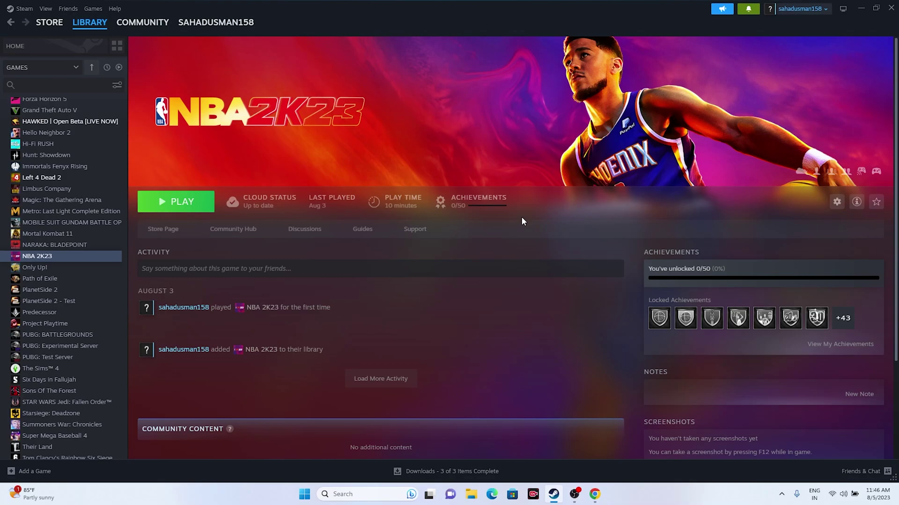
Enter -dx12 (corrected from -dx11) in NBA 2K23's Launch Options, then close Properties.
{"action": "right_click", "coordinate": [65, 259]}
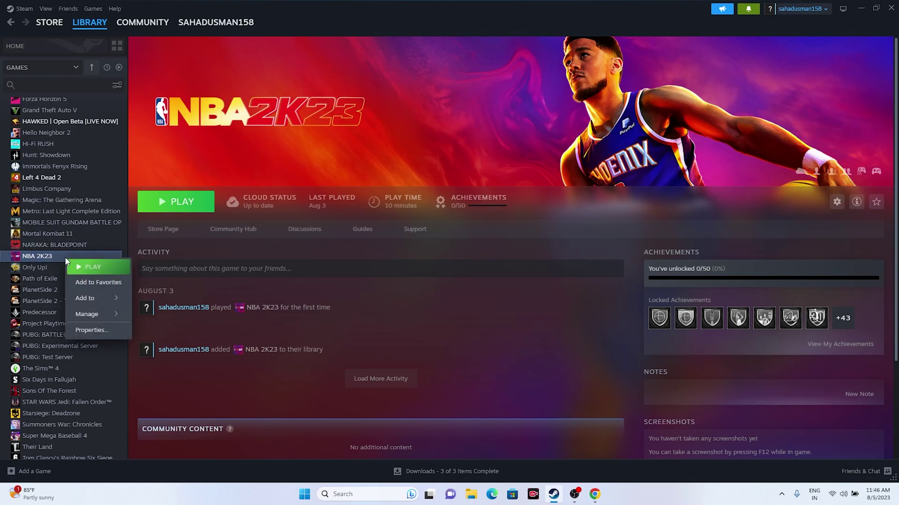
{"action": "left_click", "coordinate": [91, 330]}
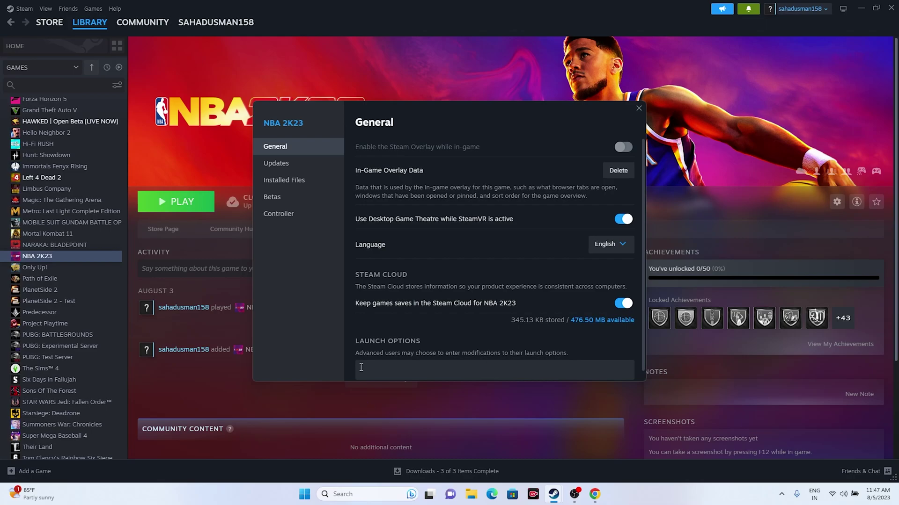
{"action": "scroll", "coordinate": [422, 287], "scroll_direction": "down", "scroll_amount": 1}
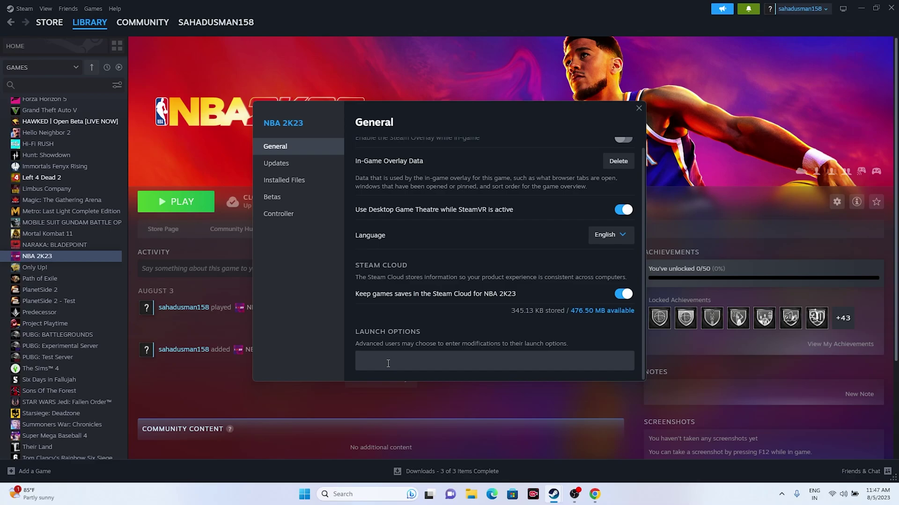
{"action": "left_click", "coordinate": [388, 363]}
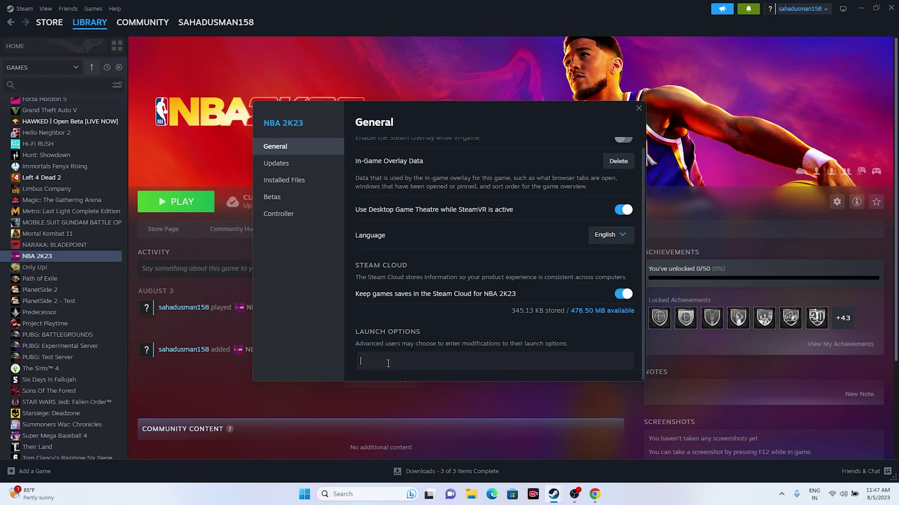
{"action": "type", "text": "-dx11"}
{"action": "key", "text": "BackSpace"}
{"action": "key", "text": "BackSpace"}
{"action": "type", "text": "12"}
{"action": "left_click_drag", "start_coordinate": [389, 367], "coordinate": [354, 368]}
{"action": "left_click", "coordinate": [639, 108]}
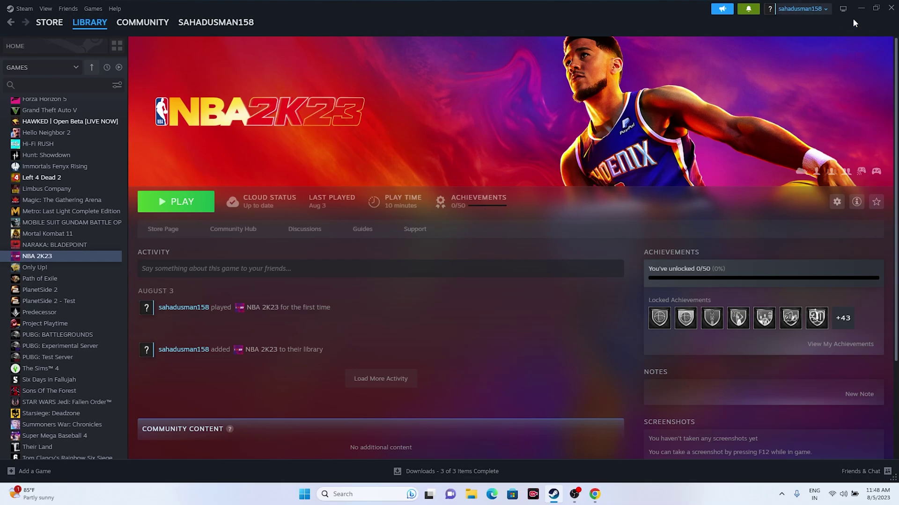
Minimize Steam and launch Task Manager maximized from the Start button menu.
{"action": "left_click", "coordinate": [861, 8]}
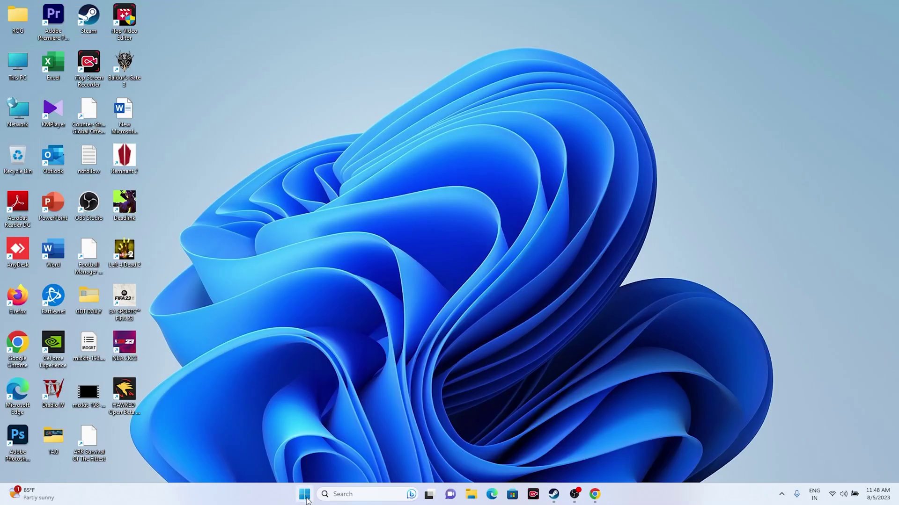
{"action": "right_click", "coordinate": [305, 499]}
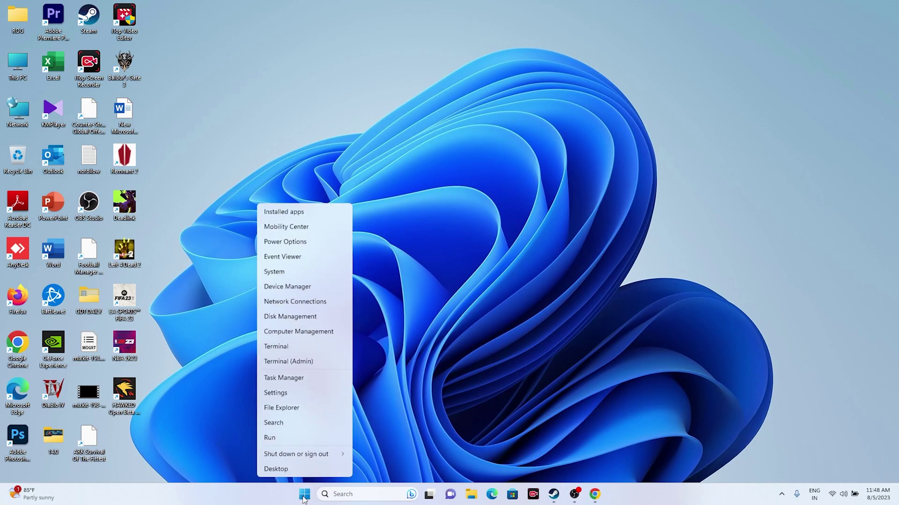
{"action": "left_click", "coordinate": [296, 380]}
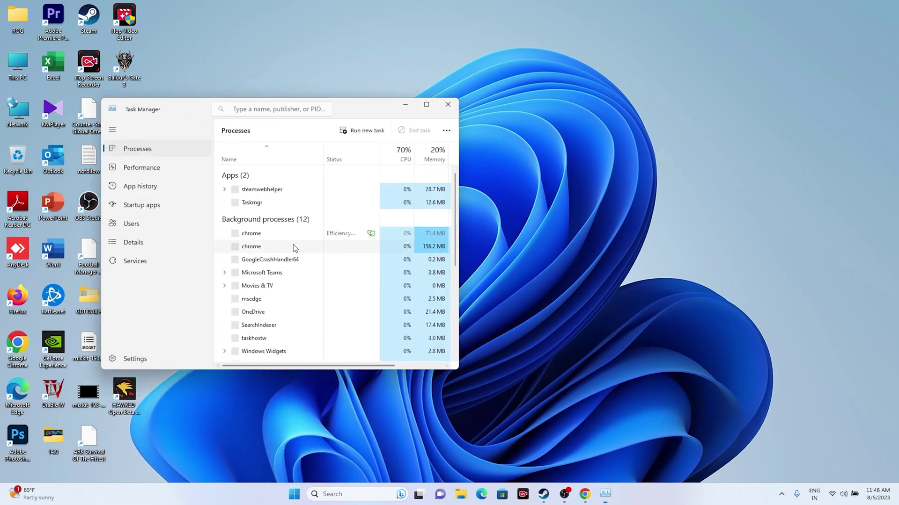
{"action": "key", "text": "super+Up"}
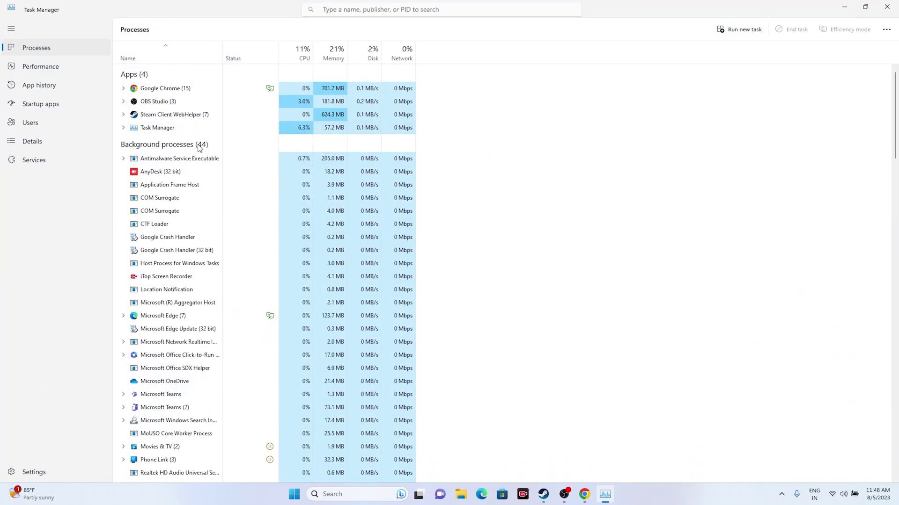
Scroll through the running processes, close Task Manager and restore Steam's NBA 2K23 page.
{"action": "scroll", "coordinate": [452, 196], "scroll_direction": "down", "scroll_amount": 7}
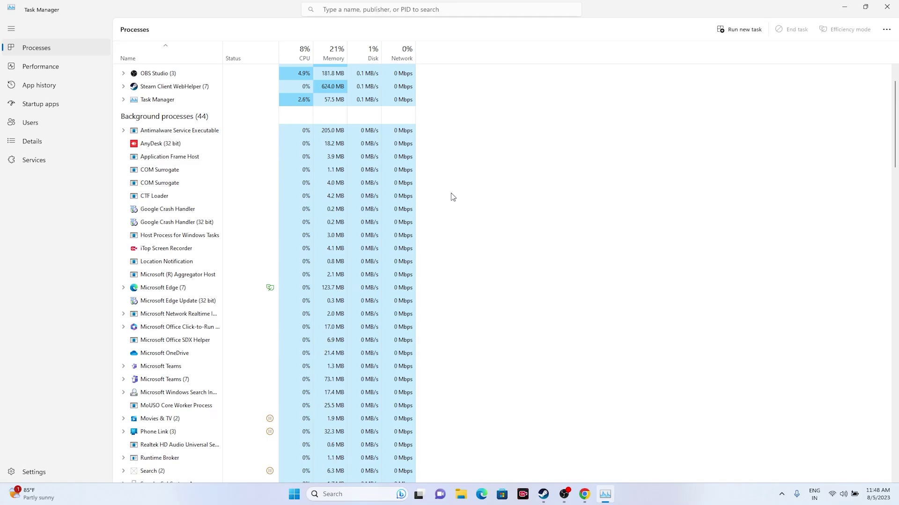
{"action": "scroll", "coordinate": [452, 196], "scroll_direction": "up", "scroll_amount": 7}
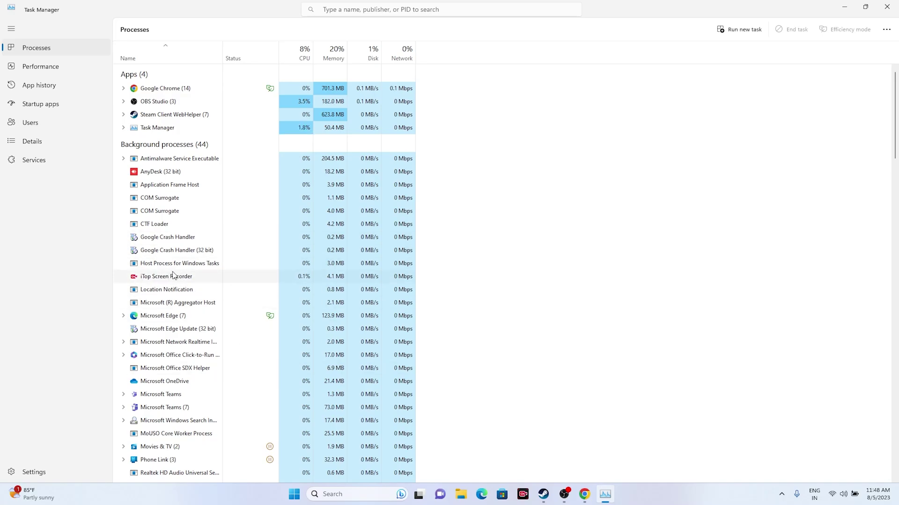
{"action": "scroll", "coordinate": [183, 271], "scroll_direction": "down", "scroll_amount": 3}
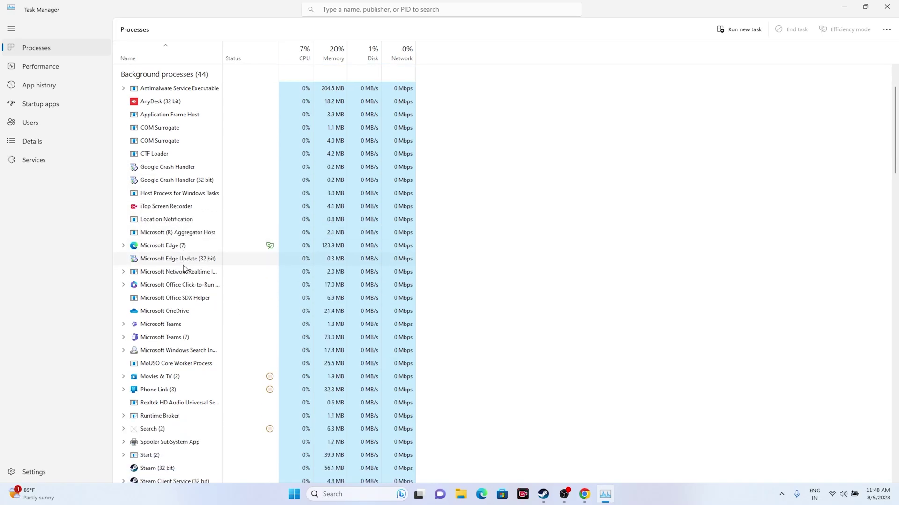
{"action": "scroll", "coordinate": [186, 268], "scroll_direction": "up", "scroll_amount": 3}
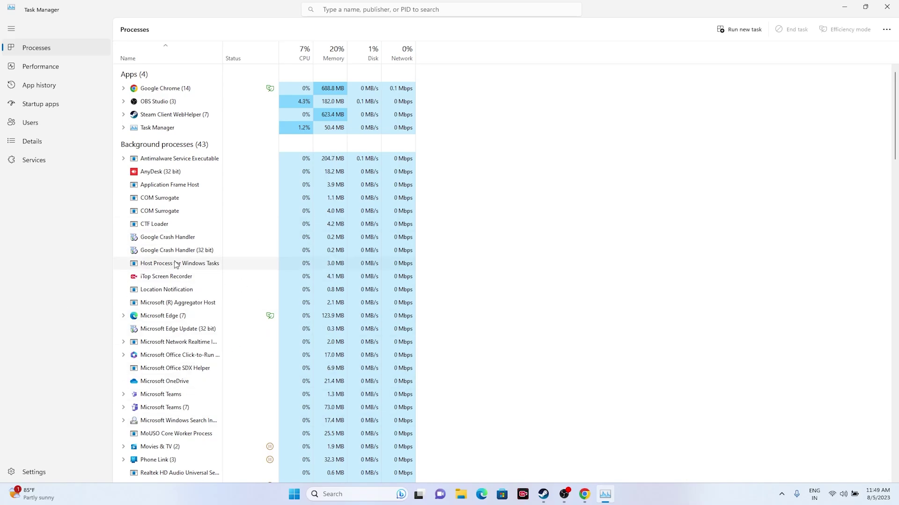
{"action": "left_click", "coordinate": [886, 6]}
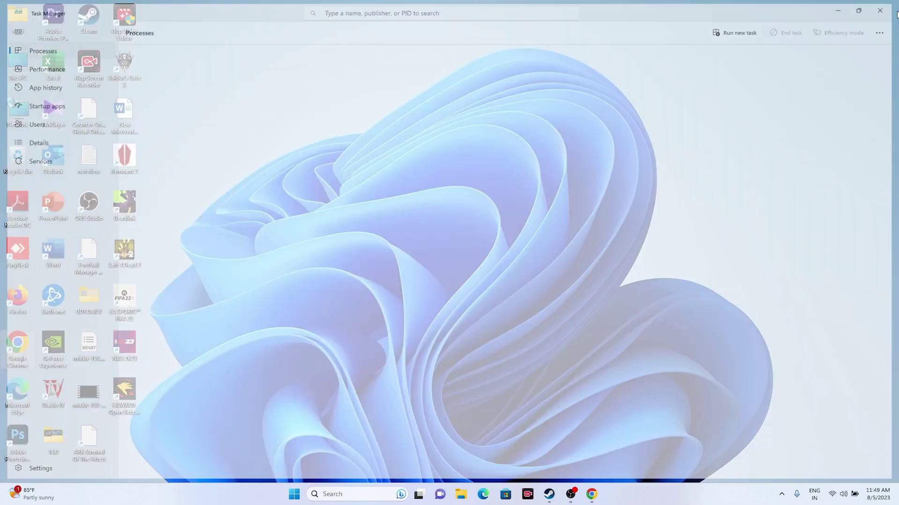
{"action": "left_click", "coordinate": [553, 494]}
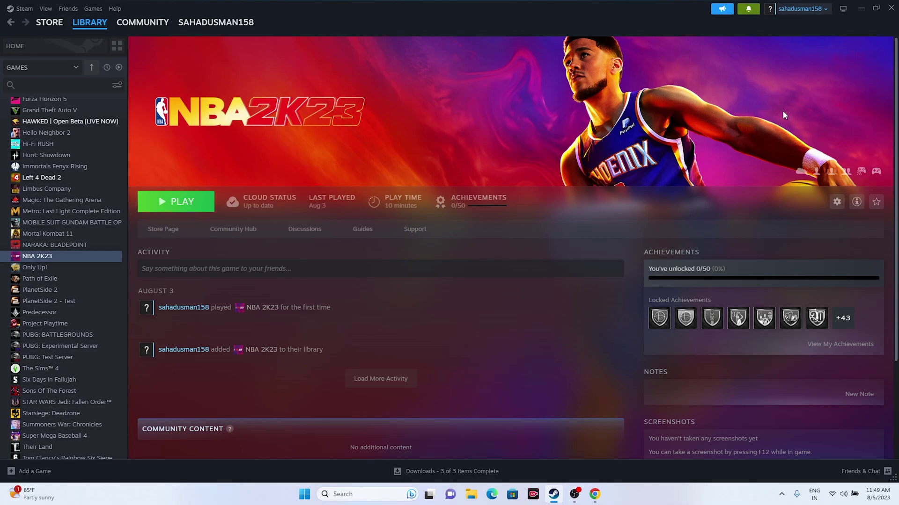
Hide Steam and open the Windows Graphics settings page via search.
{"action": "left_click", "coordinate": [862, 9]}
{"action": "key", "text": "super+s"}
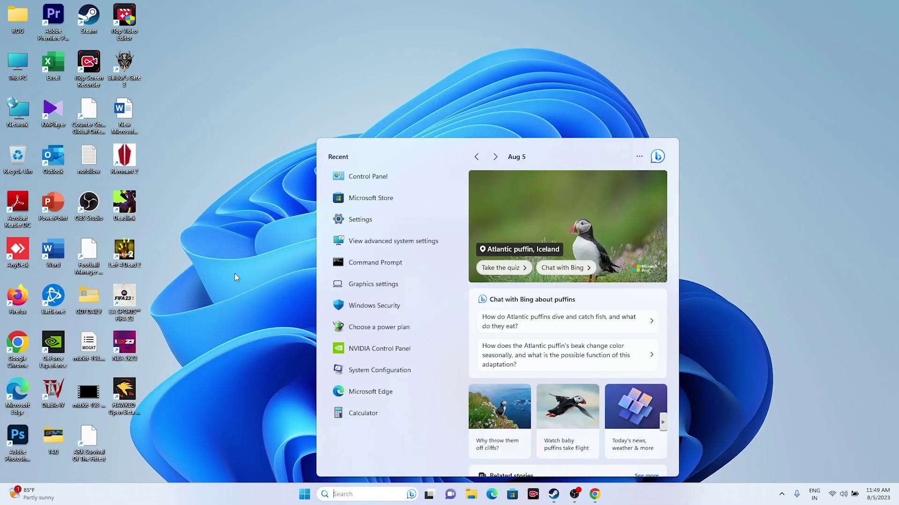
{"action": "left_click", "coordinate": [381, 283]}
{"action": "scroll", "coordinate": [708, 216], "scroll_direction": "down", "scroll_amount": 5}
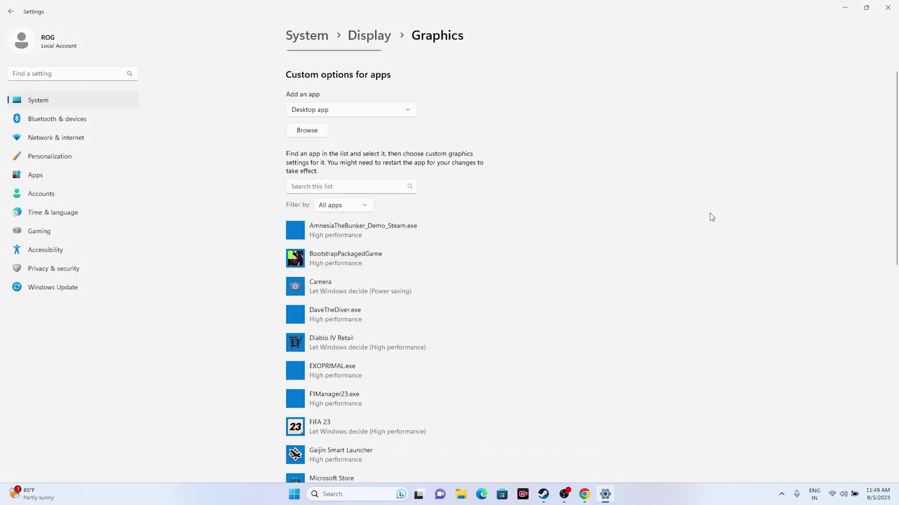
{"action": "scroll", "coordinate": [711, 216], "scroll_direction": "down", "scroll_amount": 6}
{"action": "scroll", "coordinate": [711, 217], "scroll_direction": "up", "scroll_amount": 10}
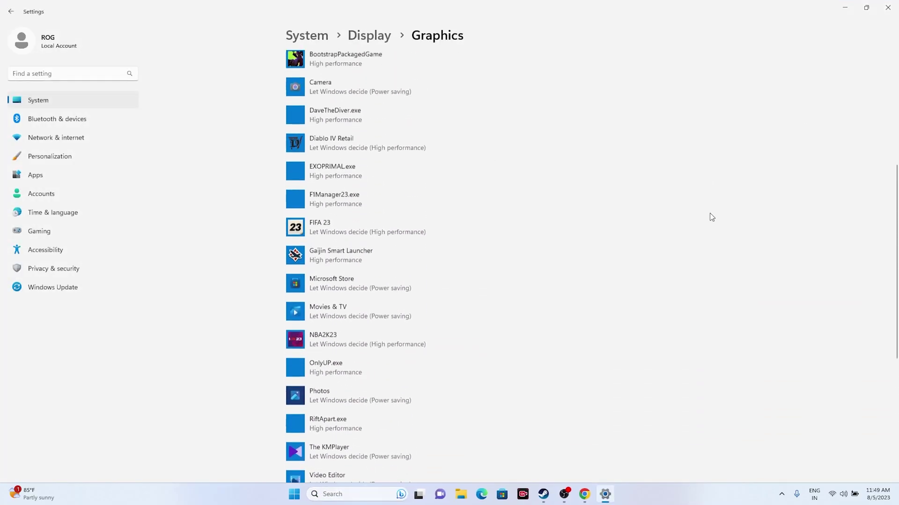
{"action": "scroll", "coordinate": [710, 214], "scroll_direction": "down", "scroll_amount": 7}
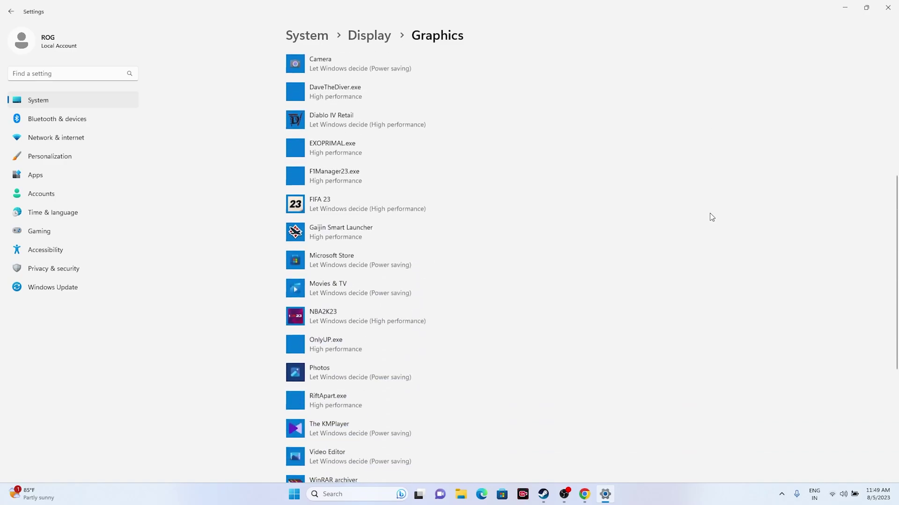
{"action": "scroll", "coordinate": [710, 214], "scroll_direction": "up", "scroll_amount": 7}
{"action": "scroll", "coordinate": [711, 217], "scroll_direction": "down", "scroll_amount": 1}
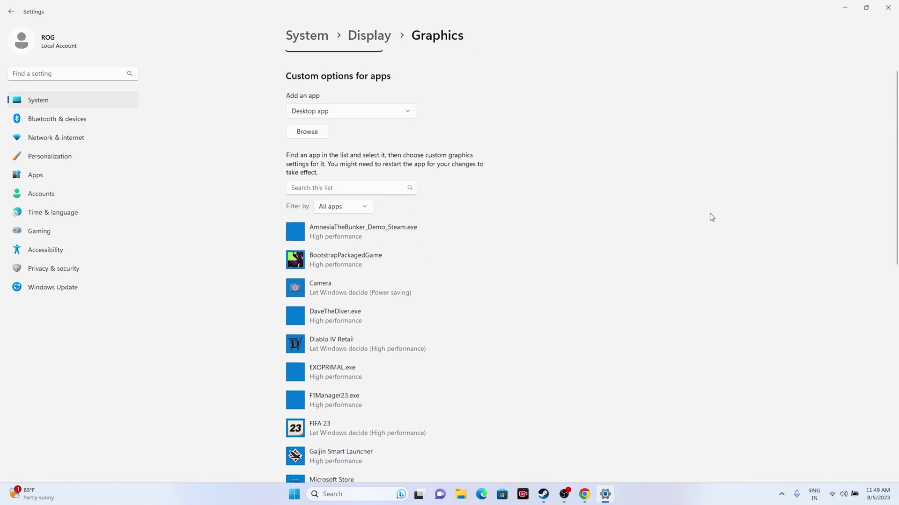
{"action": "scroll", "coordinate": [711, 217], "scroll_direction": "up", "scroll_amount": 1}
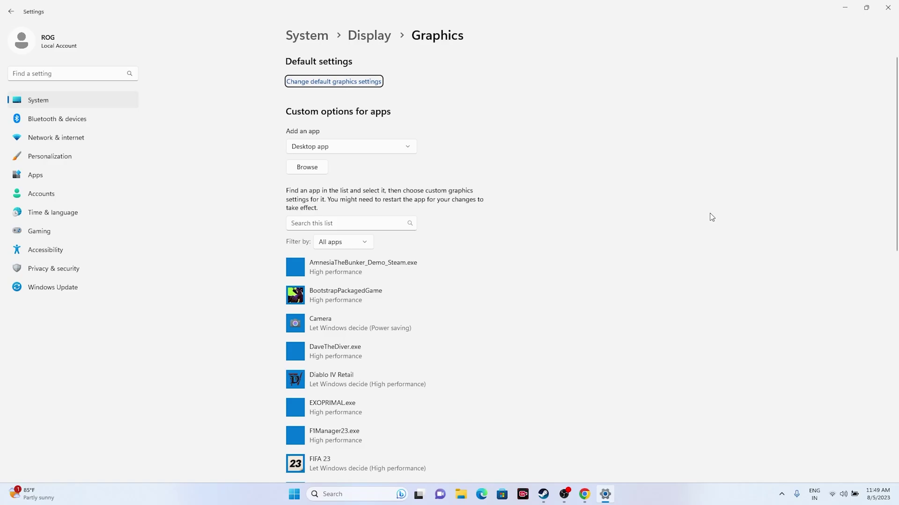
Add NBA2K23.exe from C:\Program Files (x86)\Steam\steamapps\common\NBA 2K23 to the graphics app list.
{"action": "left_click", "coordinate": [305, 170]}
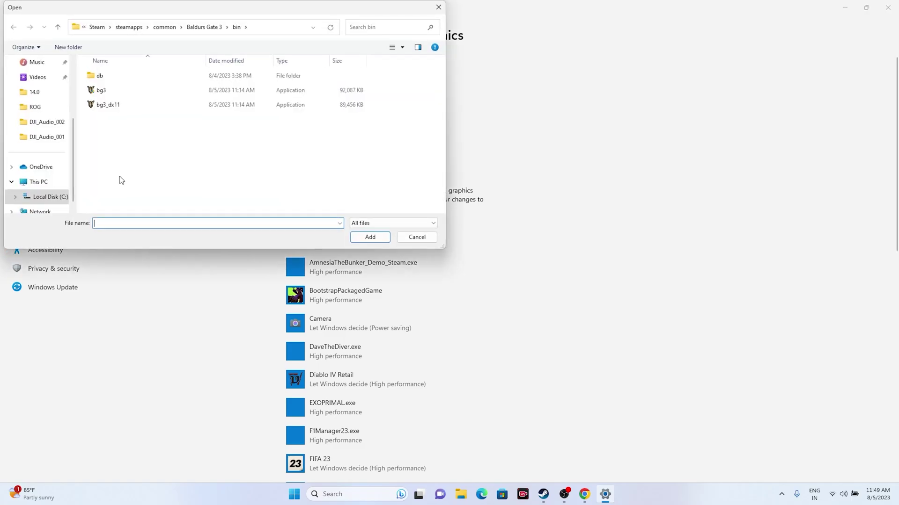
{"action": "left_click", "coordinate": [47, 182]}
{"action": "double_click", "coordinate": [152, 91]}
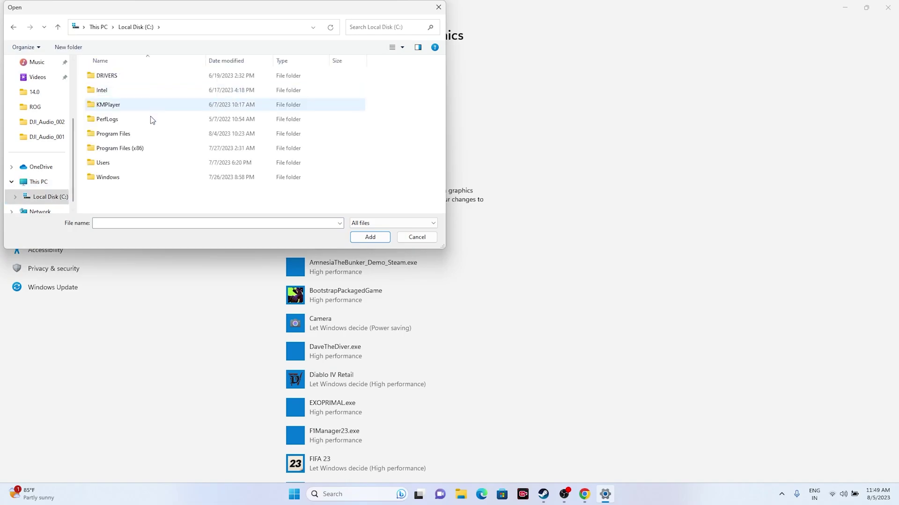
{"action": "double_click", "coordinate": [142, 143]}
{"action": "scroll", "coordinate": [142, 145], "scroll_direction": "down", "scroll_amount": 2}
{"action": "scroll", "coordinate": [142, 145], "scroll_direction": "down", "scroll_amount": 1}
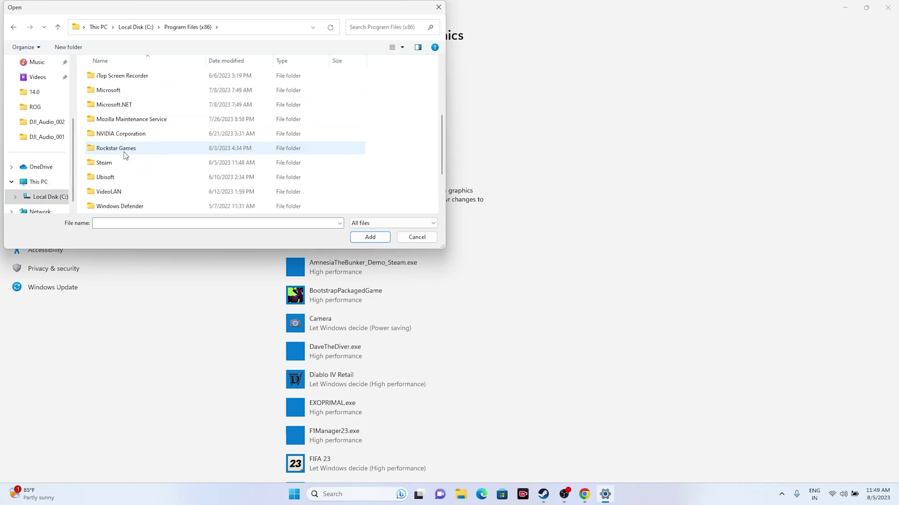
{"action": "double_click", "coordinate": [117, 159]}
{"action": "scroll", "coordinate": [128, 153], "scroll_direction": "down", "scroll_amount": 4}
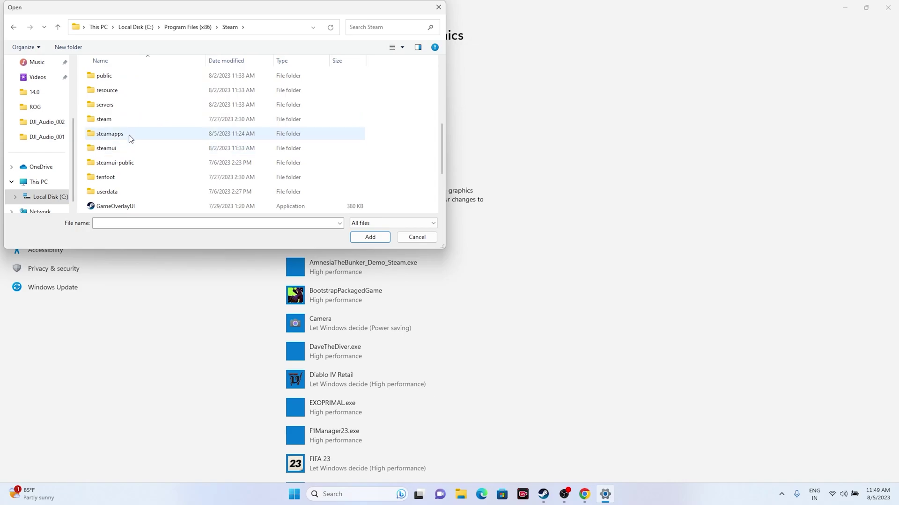
{"action": "double_click", "coordinate": [128, 133]}
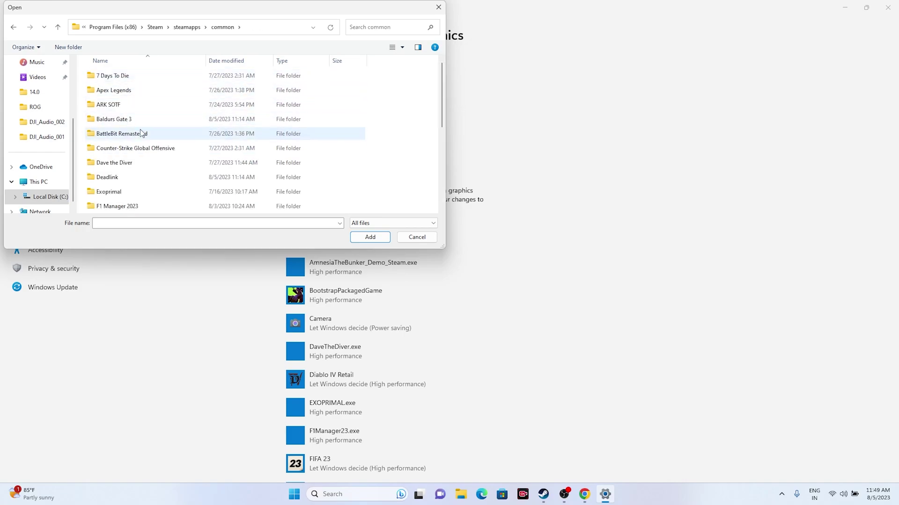
{"action": "scroll", "coordinate": [117, 133], "scroll_direction": "down", "scroll_amount": 2}
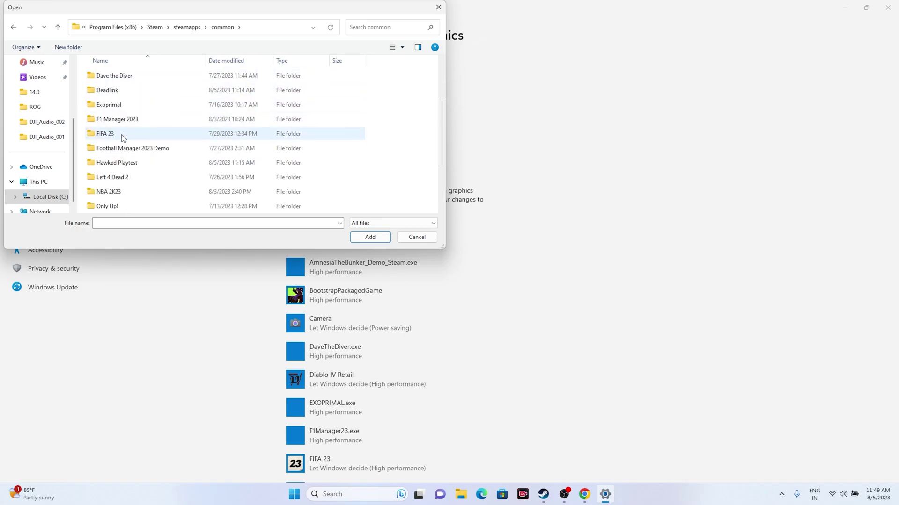
{"action": "double_click", "coordinate": [117, 193]}
{"action": "left_click", "coordinate": [117, 91]}
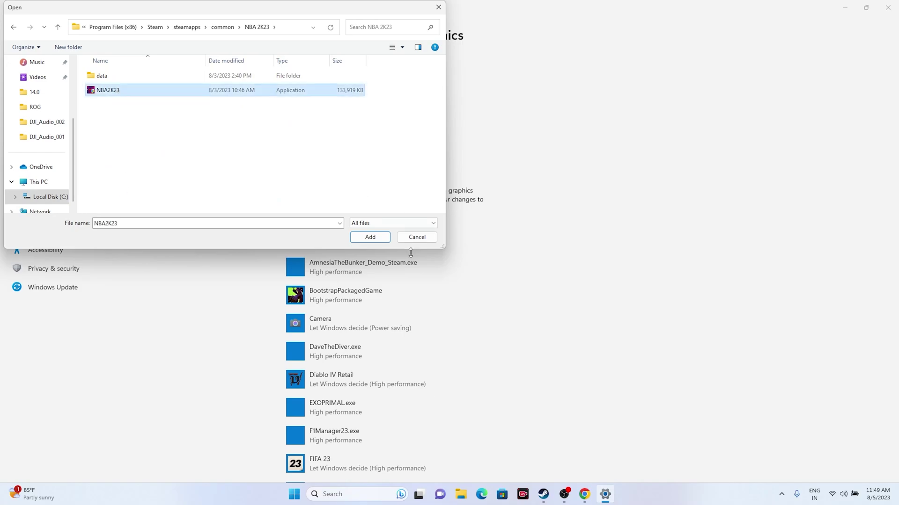
{"action": "left_click", "coordinate": [365, 238]}
Set NBA2K23's graphics preference to High performance, save, and return to Steam's NBA 2K23 page.
{"action": "scroll", "coordinate": [582, 213], "scroll_direction": "down", "scroll_amount": 7}
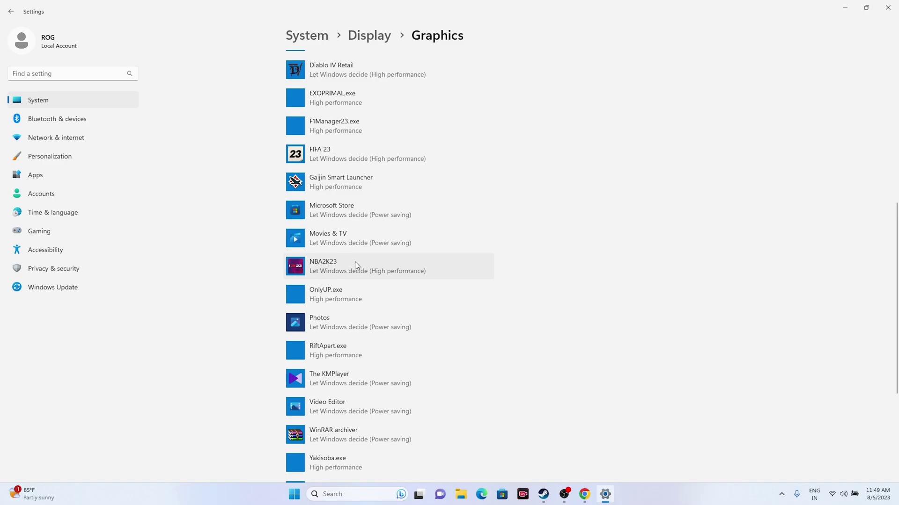
{"action": "left_click", "coordinate": [324, 269]}
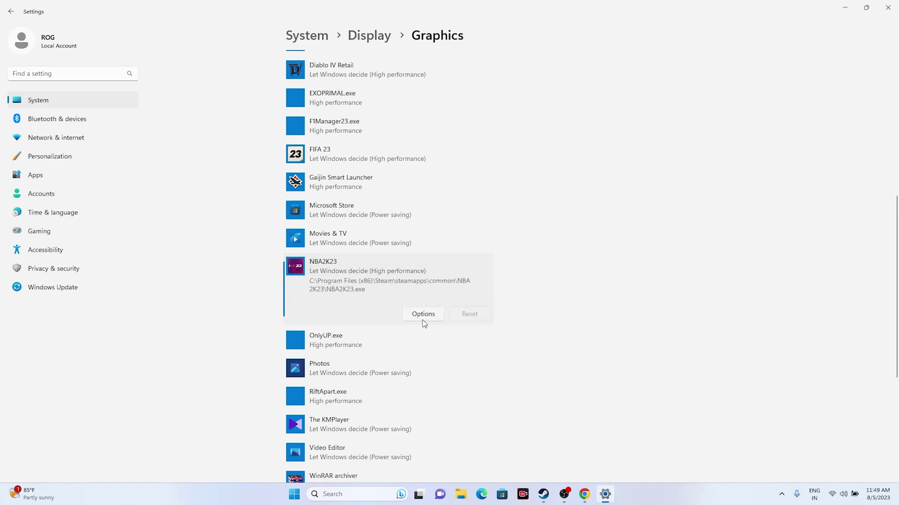
{"action": "left_click", "coordinate": [419, 316]}
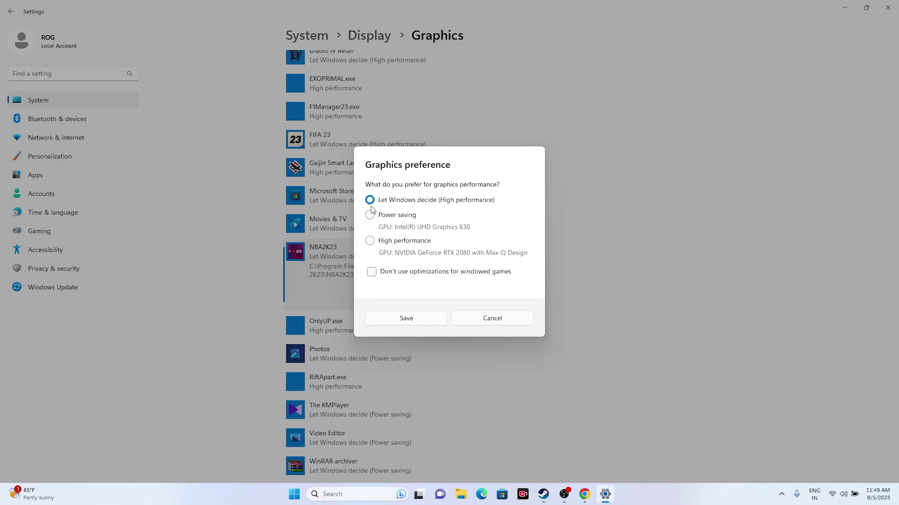
{"action": "left_click", "coordinate": [370, 241]}
{"action": "left_click", "coordinate": [408, 320]}
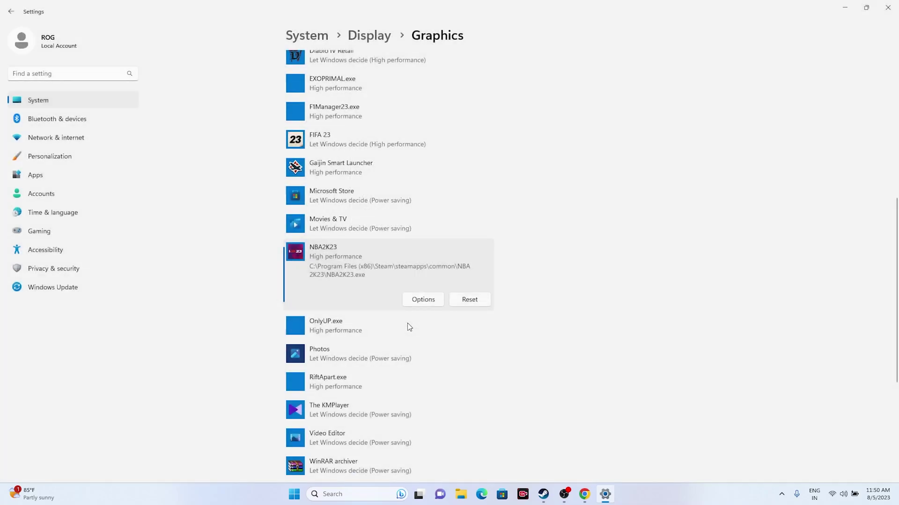
{"action": "left_click", "coordinate": [888, 7]}
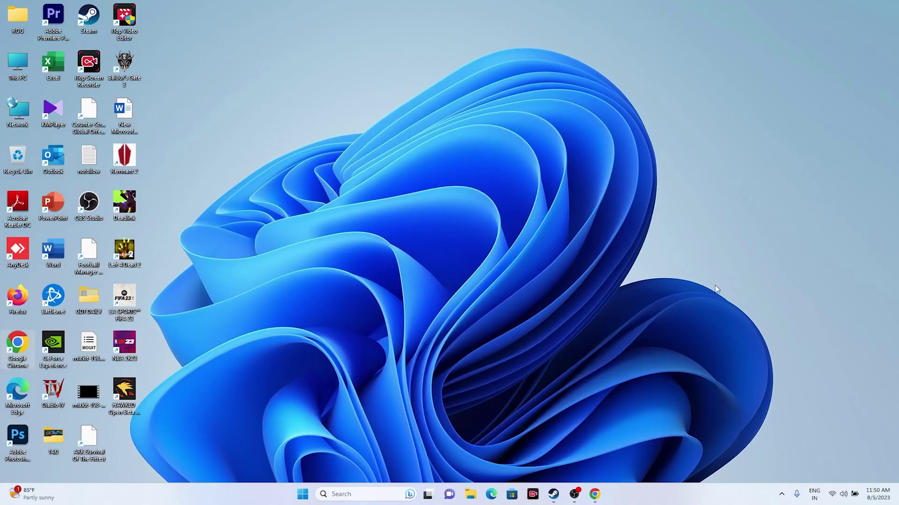
{"action": "left_click", "coordinate": [554, 495]}
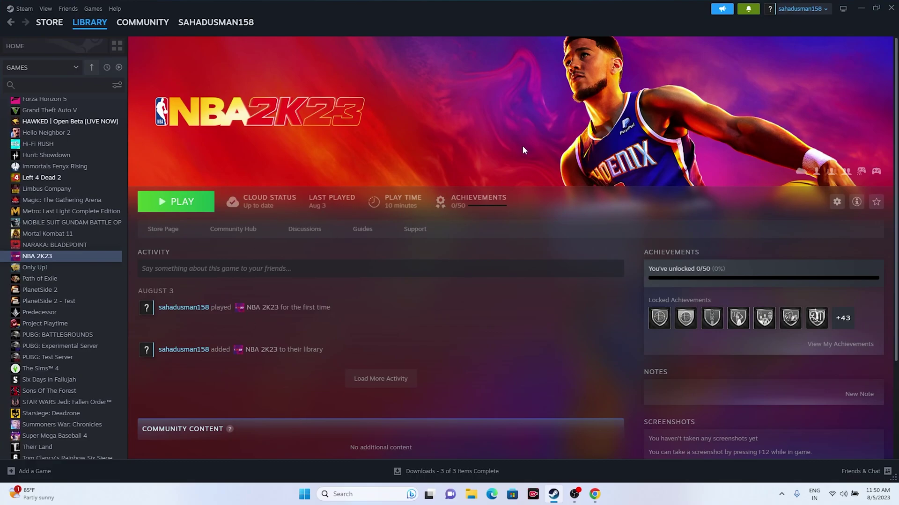